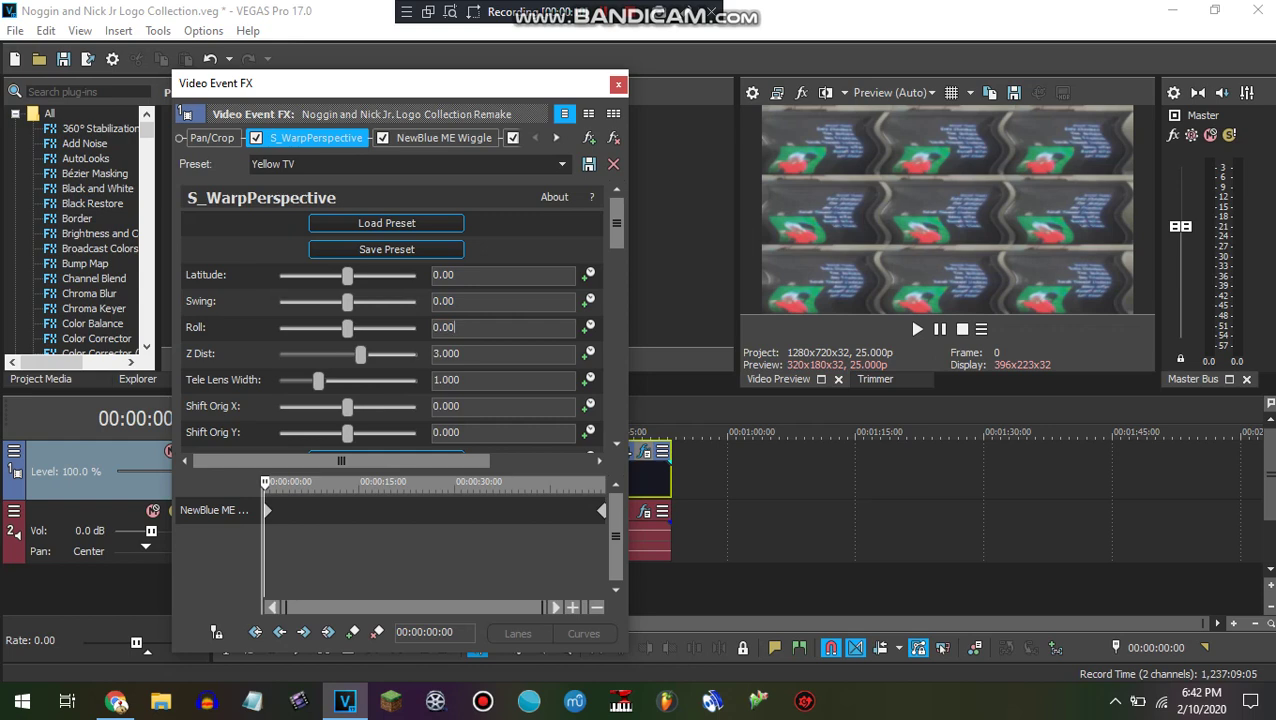
Examine the S_WarpPerspective effect's settings, from Roll and Z Dist through the Wrap, Filter and mask options
key(Tab)
click(470, 354)
drag(616, 223, 616, 268)
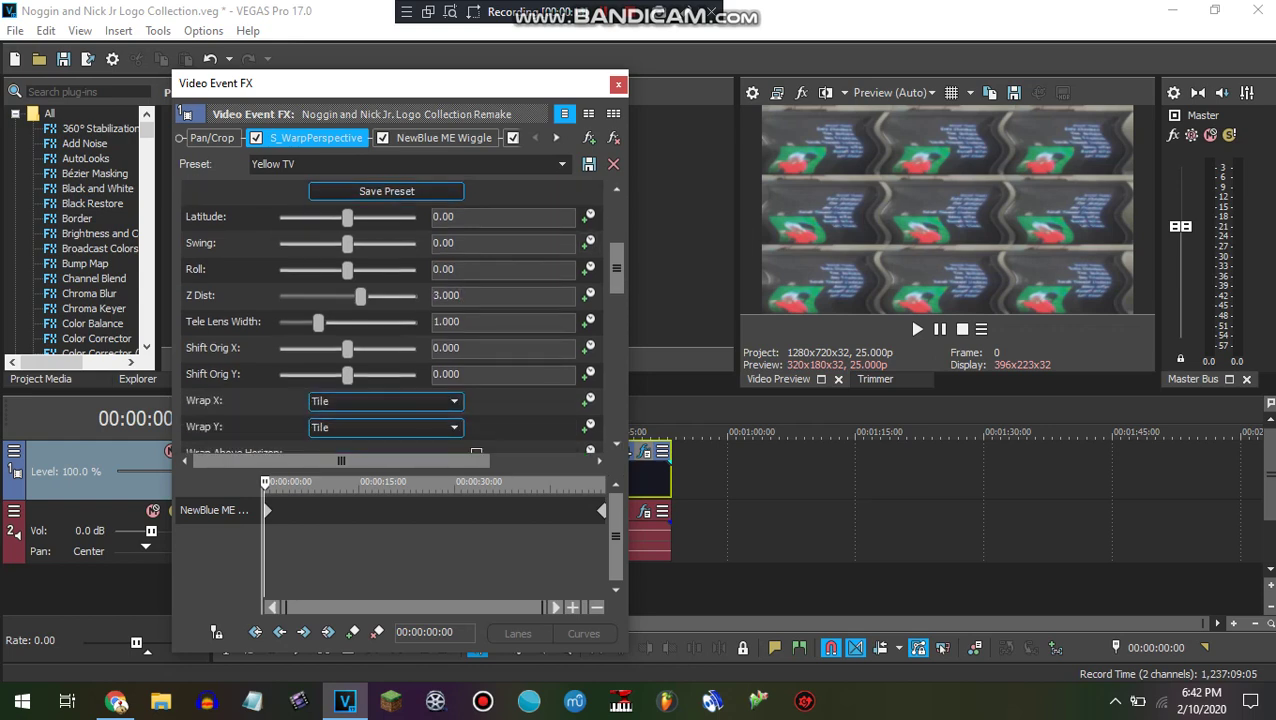
key(Tab)
click(470, 322)
drag(616, 268, 616, 310)
click(470, 321)
click(470, 321)
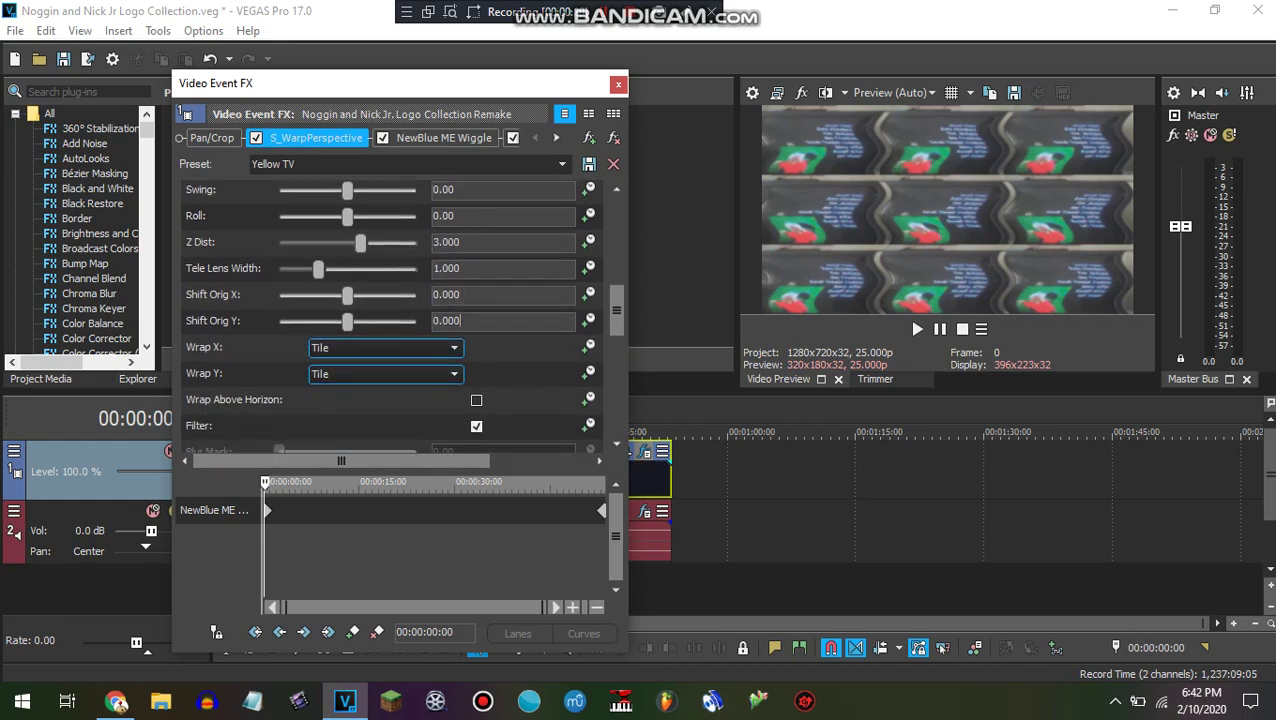
scroll(400, 316, down, 5)
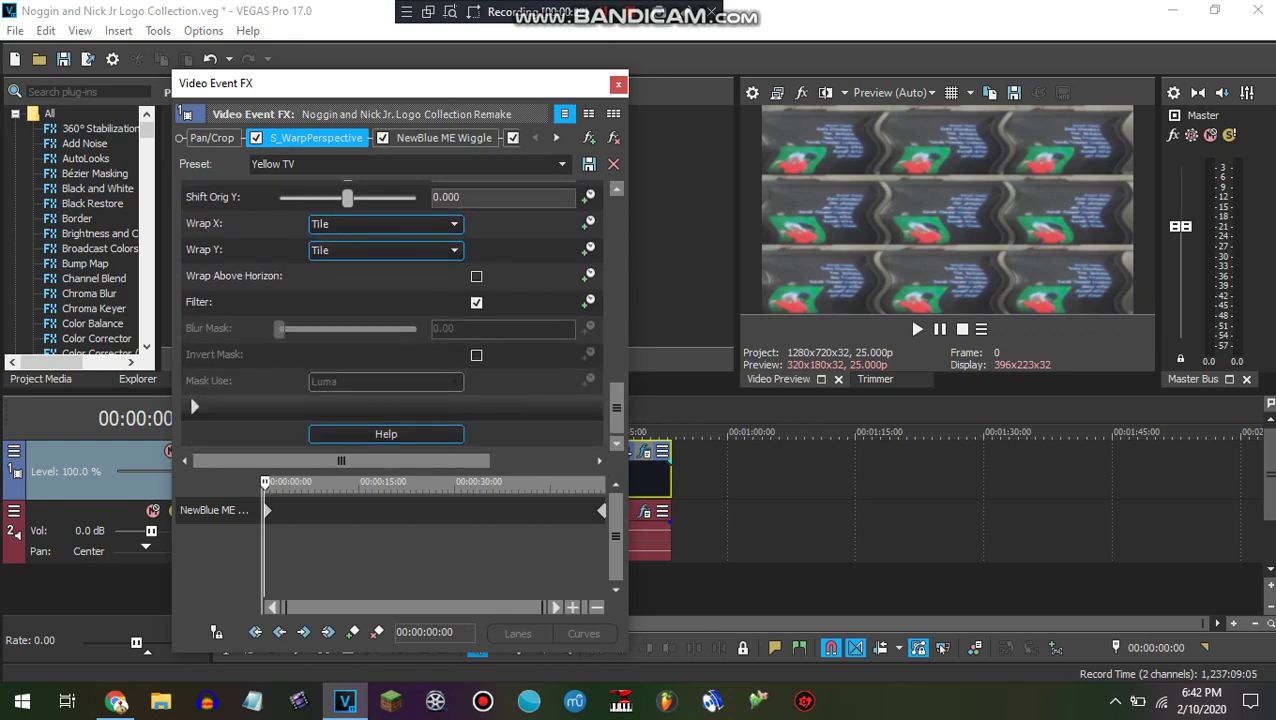
scroll(400, 316, up, 1)
Examine the Rate, Strength, Drift and Crop values of the NewBlue ME Wiggle effect that follows S_WarpPerspective
click(444, 138)
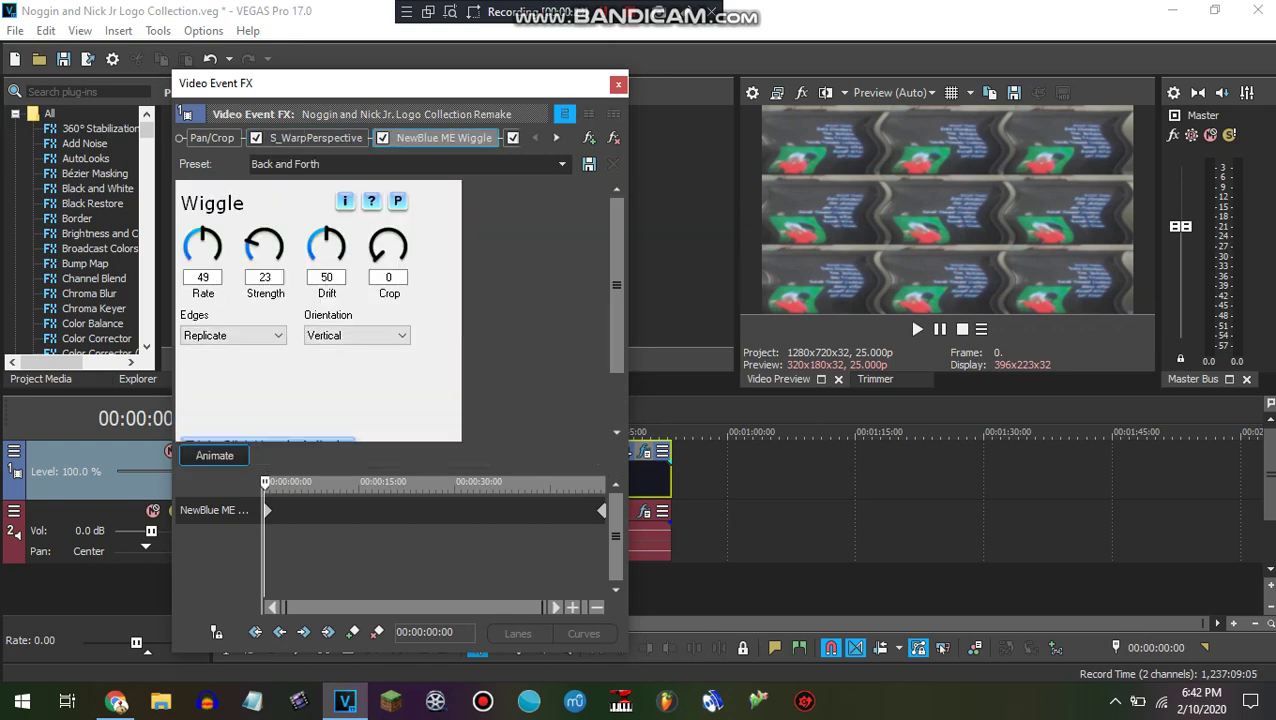
double_click(203, 277)
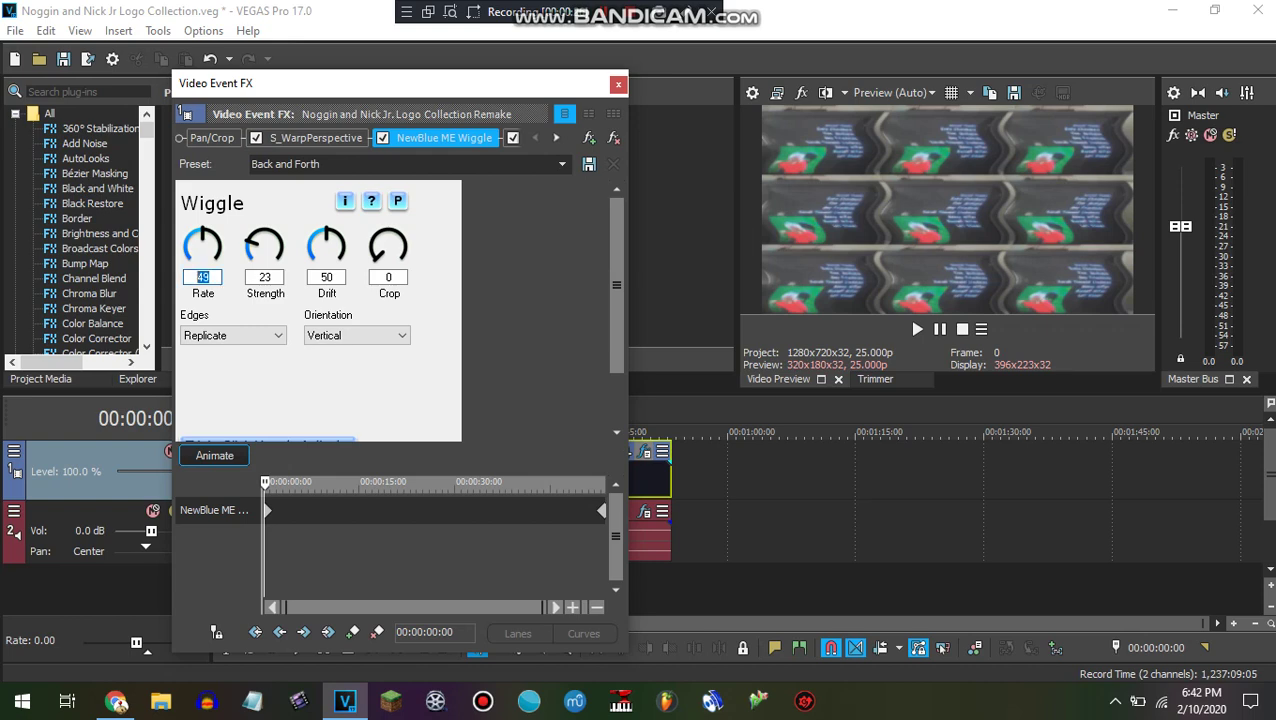
click(209, 277)
double_click(269, 277)
click(271, 277)
double_click(331, 277)
click(333, 277)
double_click(390, 277)
click(393, 277)
Examine the second NewBlue ME Wiggle effect's values and the Channel Blend effect's settings
click(556, 138)
click(488, 138)
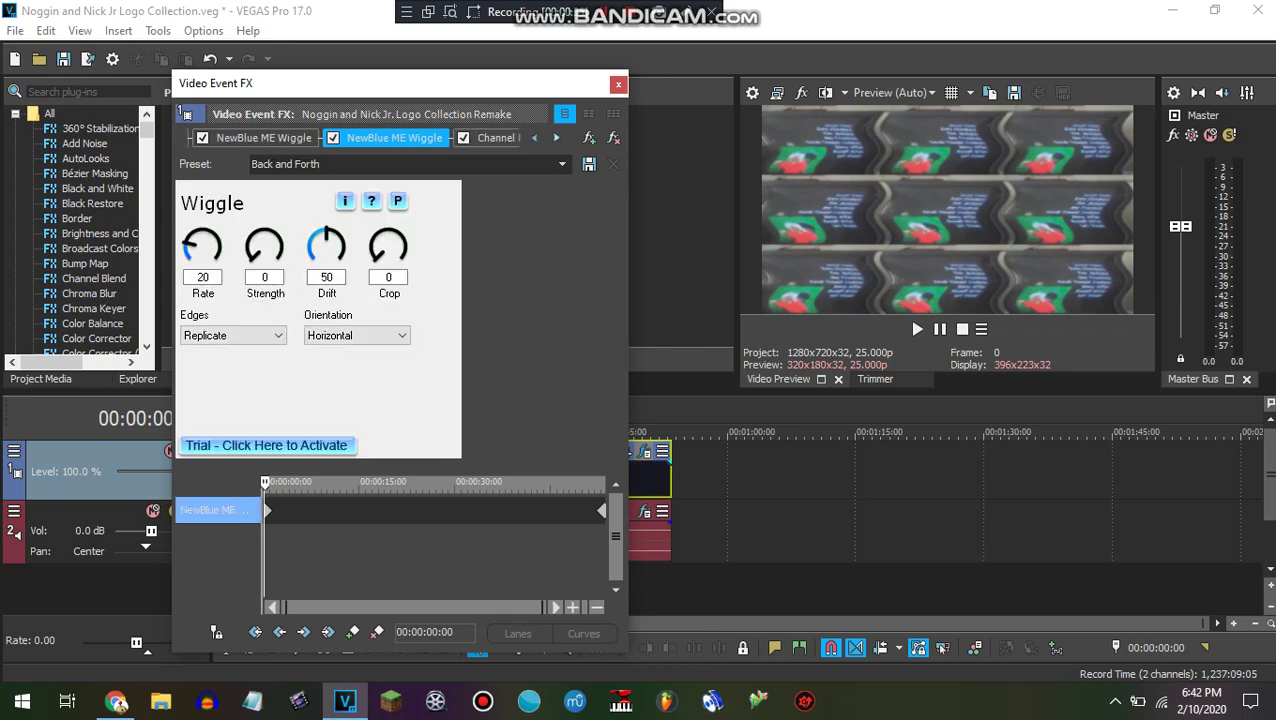
click(556, 138)
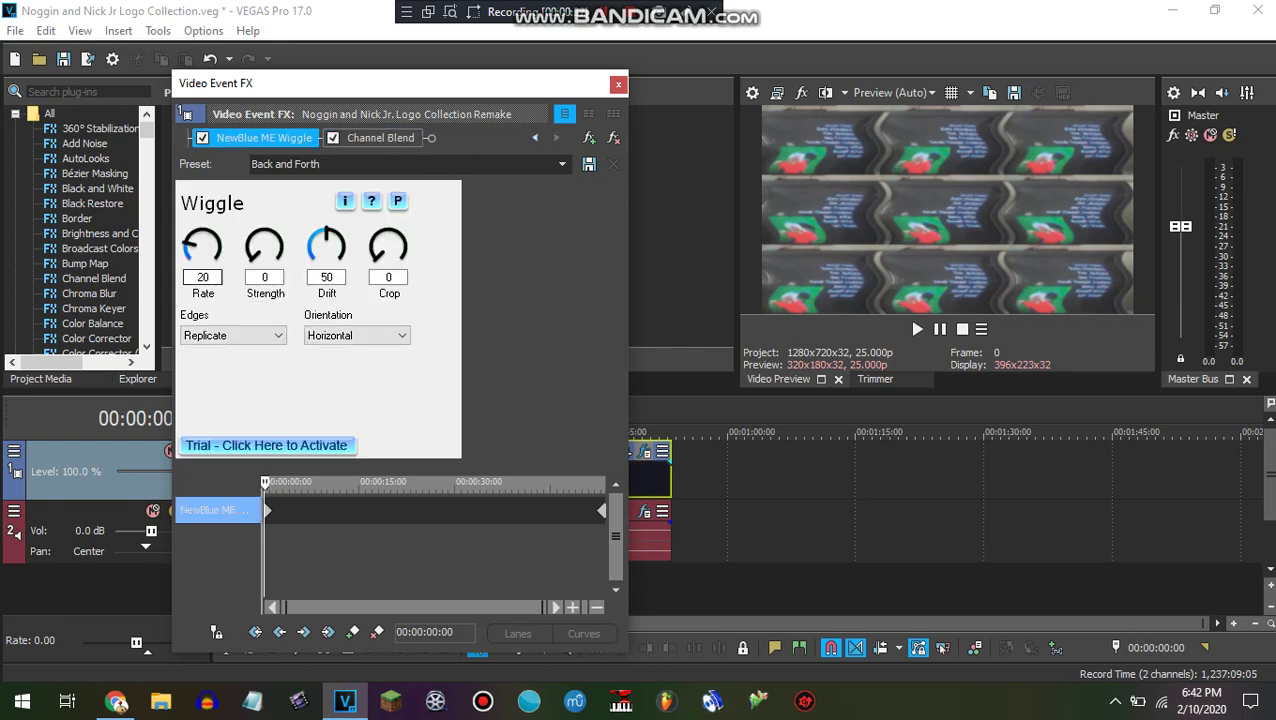
double_click(203, 277)
click(211, 277)
key(Tab)
key(Tab)
key(Tab)
mouse_move(263, 550)
mouse_down()
mouse_move(564, 550)
mouse_move(250, 550)
mouse_move(605, 550)
mouse_move(288, 550)
mouse_up()
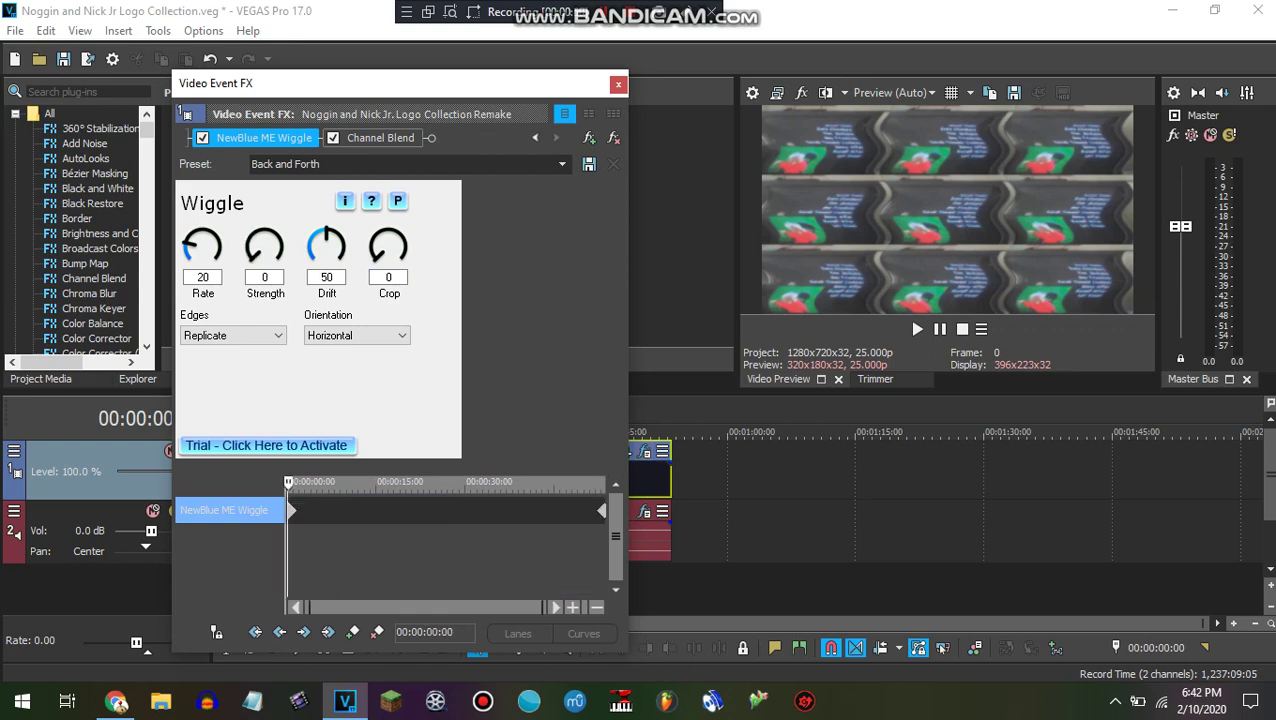
click(380, 138)
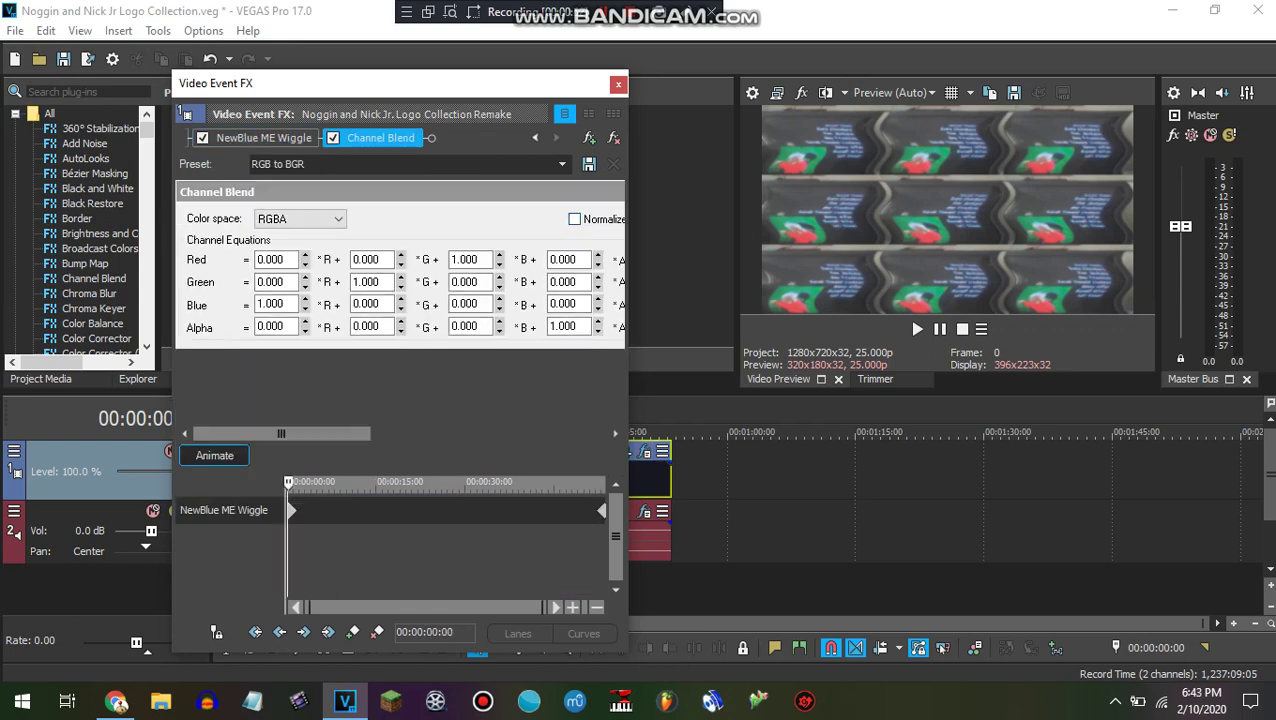
Start a red on-screen text note over the effect settings reading "The reason why I had to apply the RGB to BGR color to that is because"
click(685, 12)
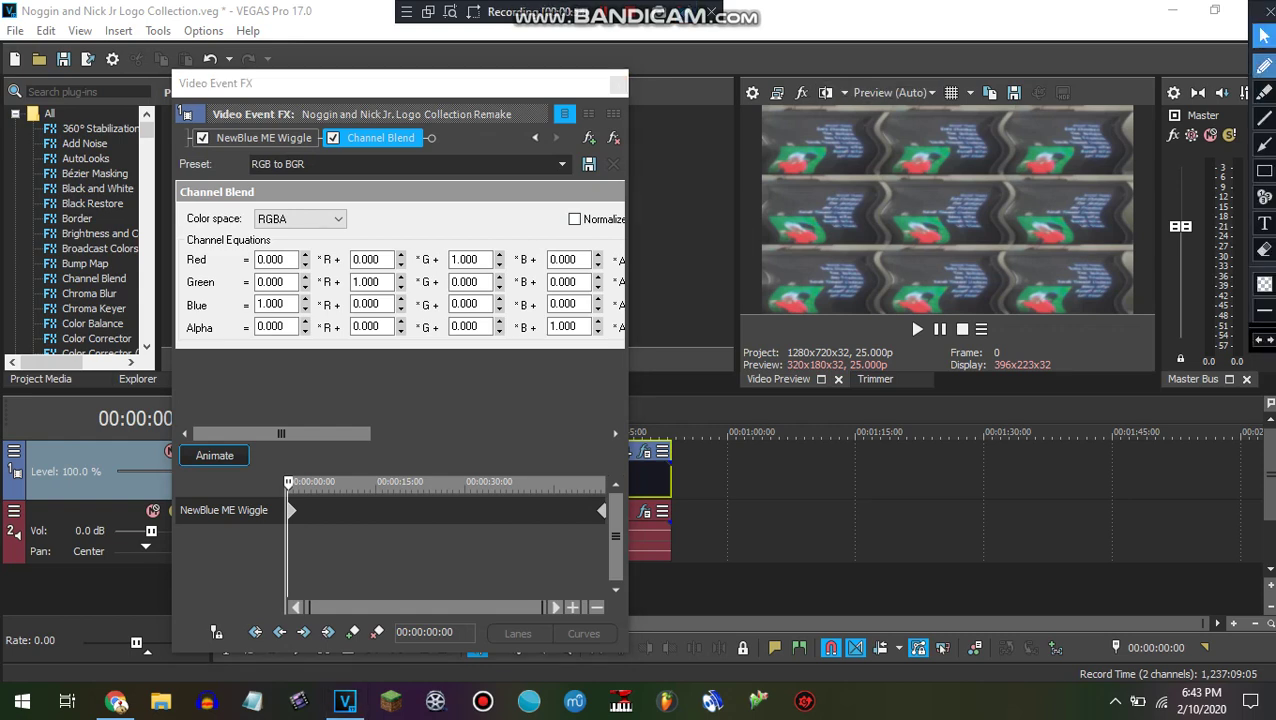
click(1264, 223)
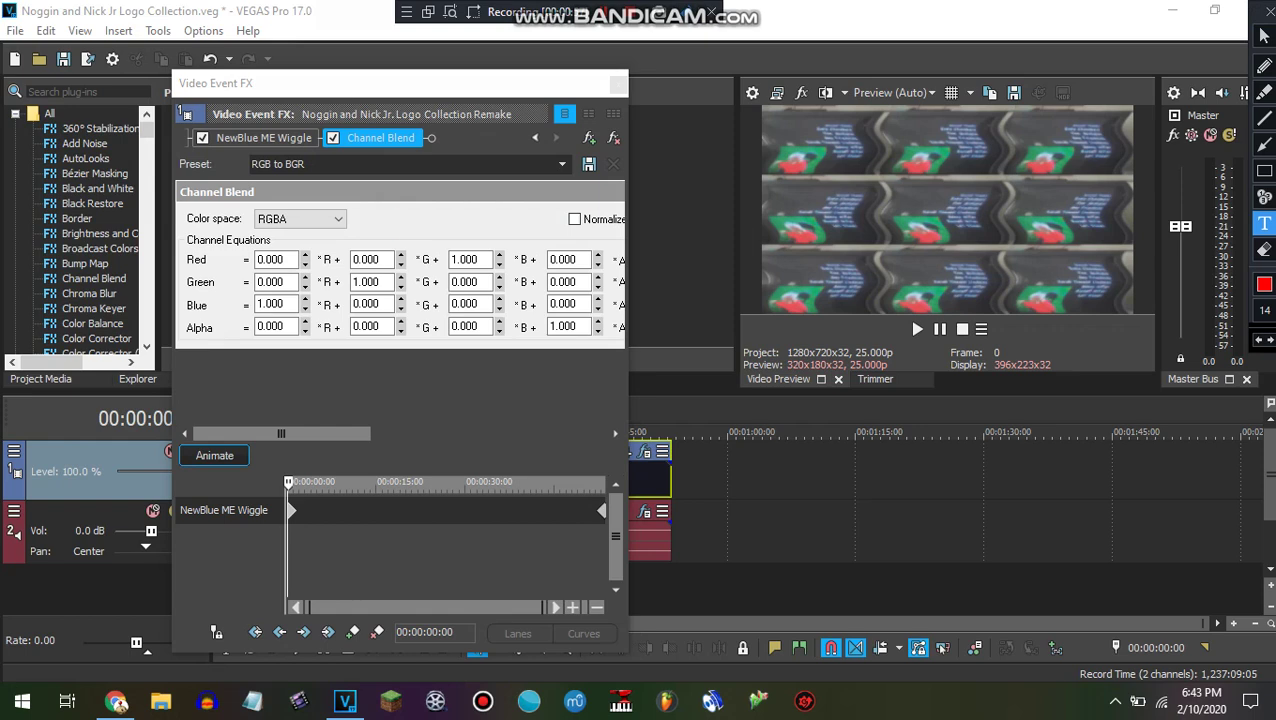
click(350, 212)
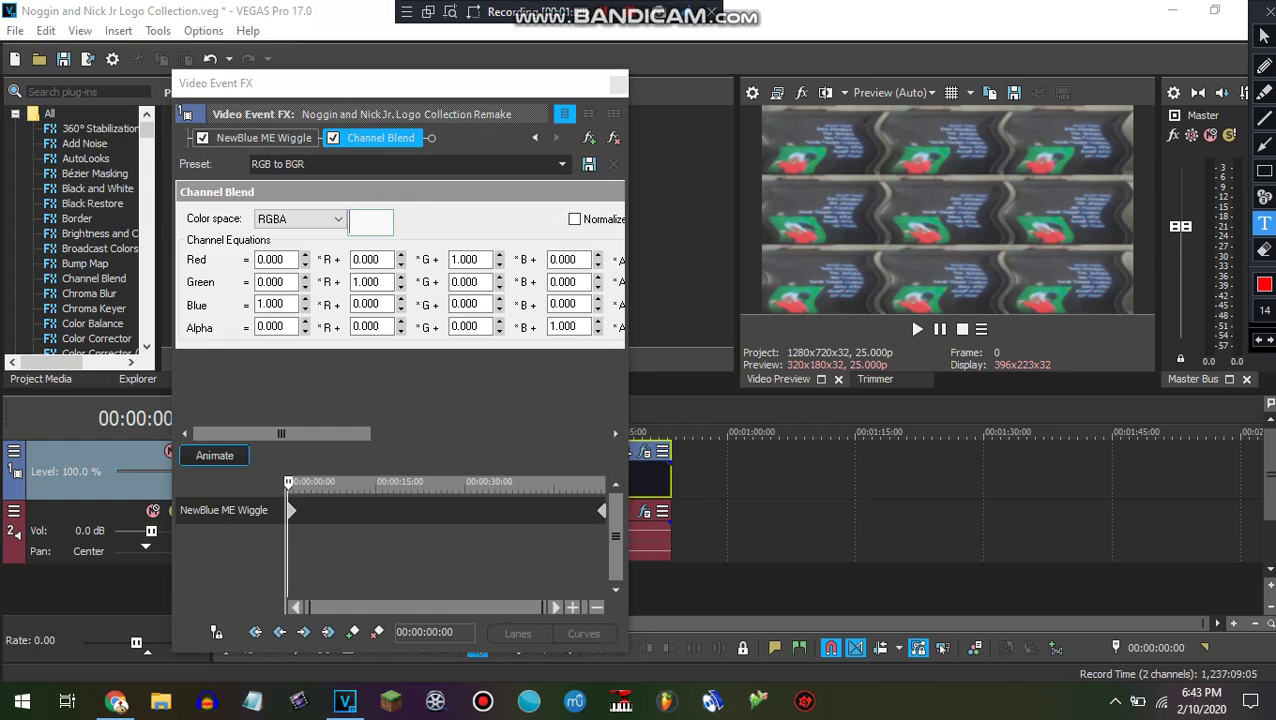
text(The reason why I)
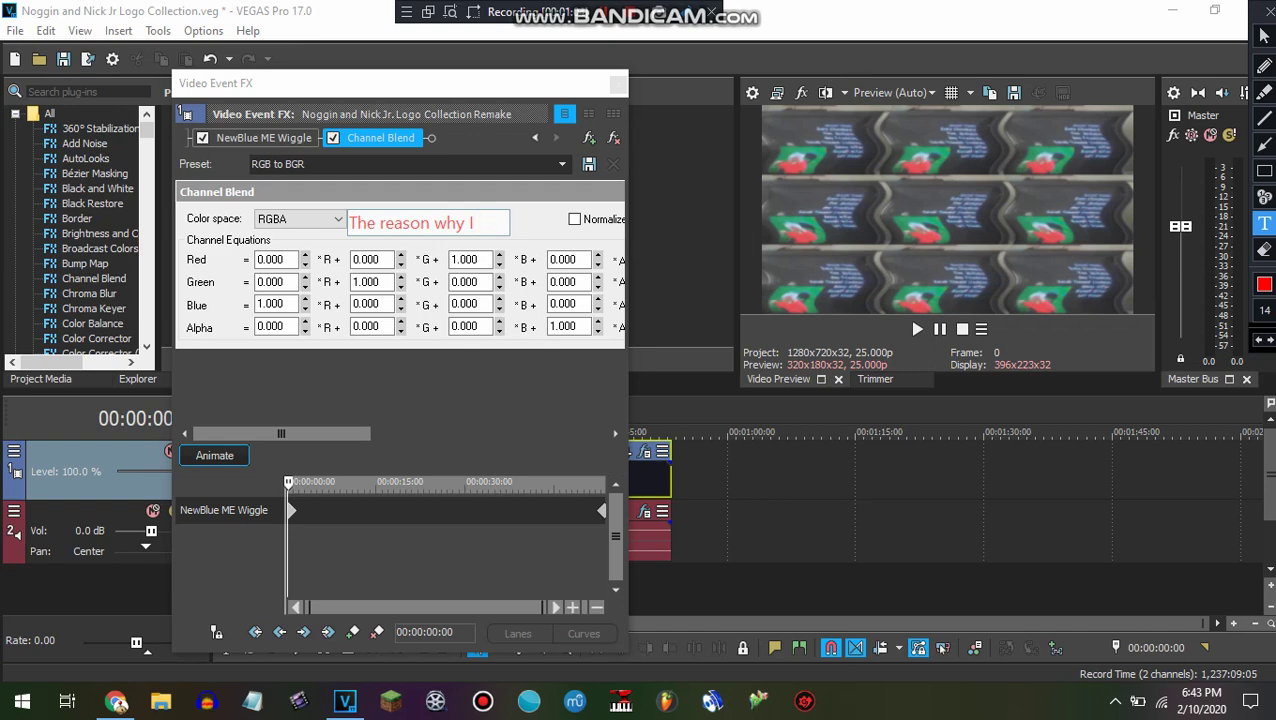
text( had to)
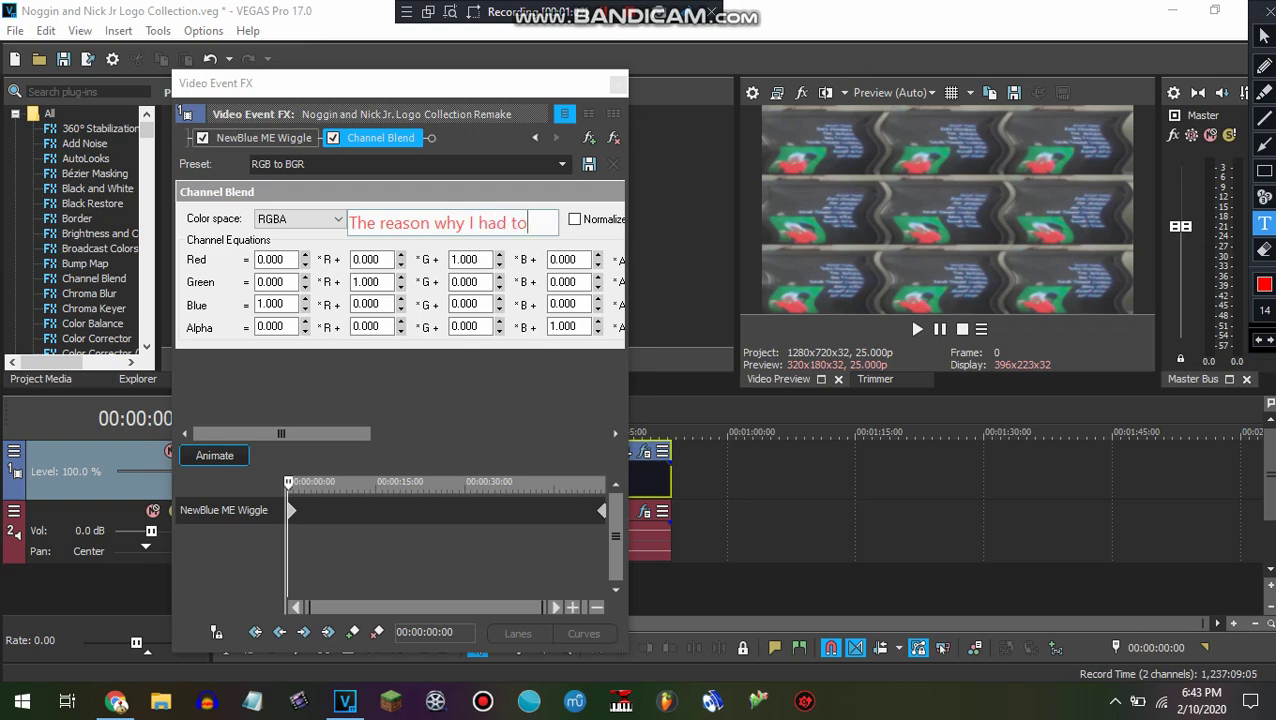
text( appl)
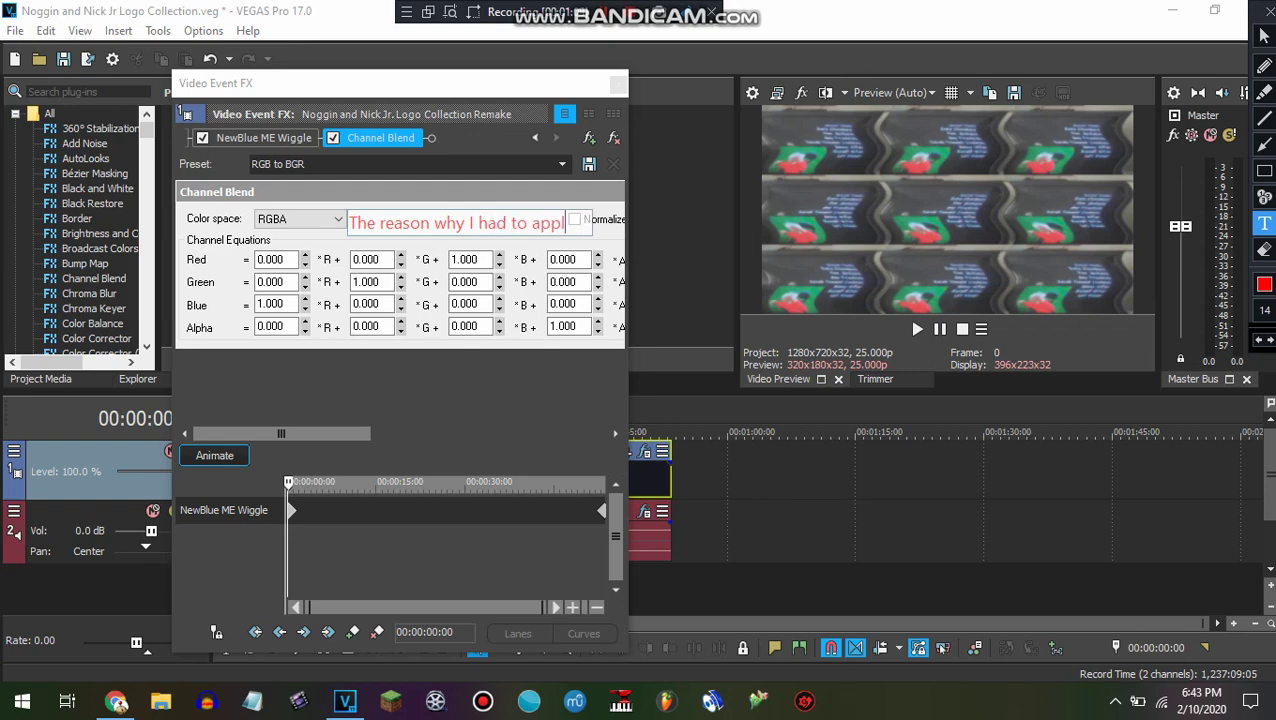
text(y the RGB t)
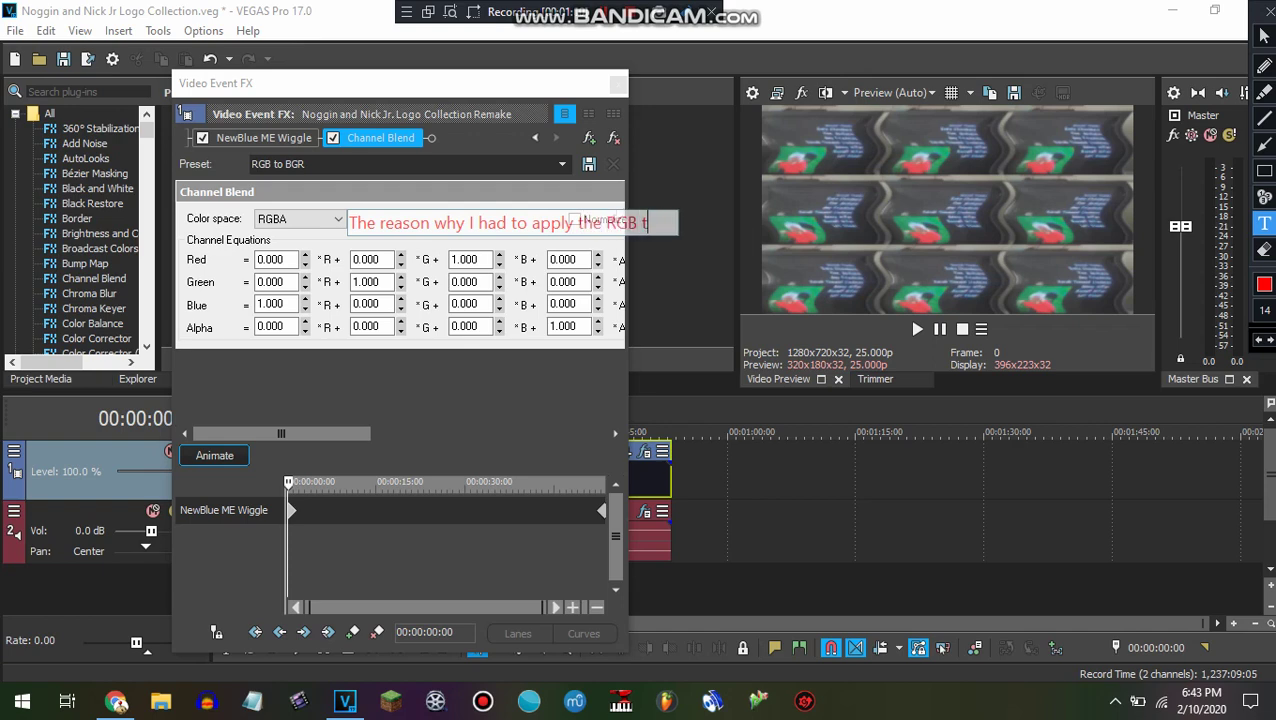
text(o BGR co)
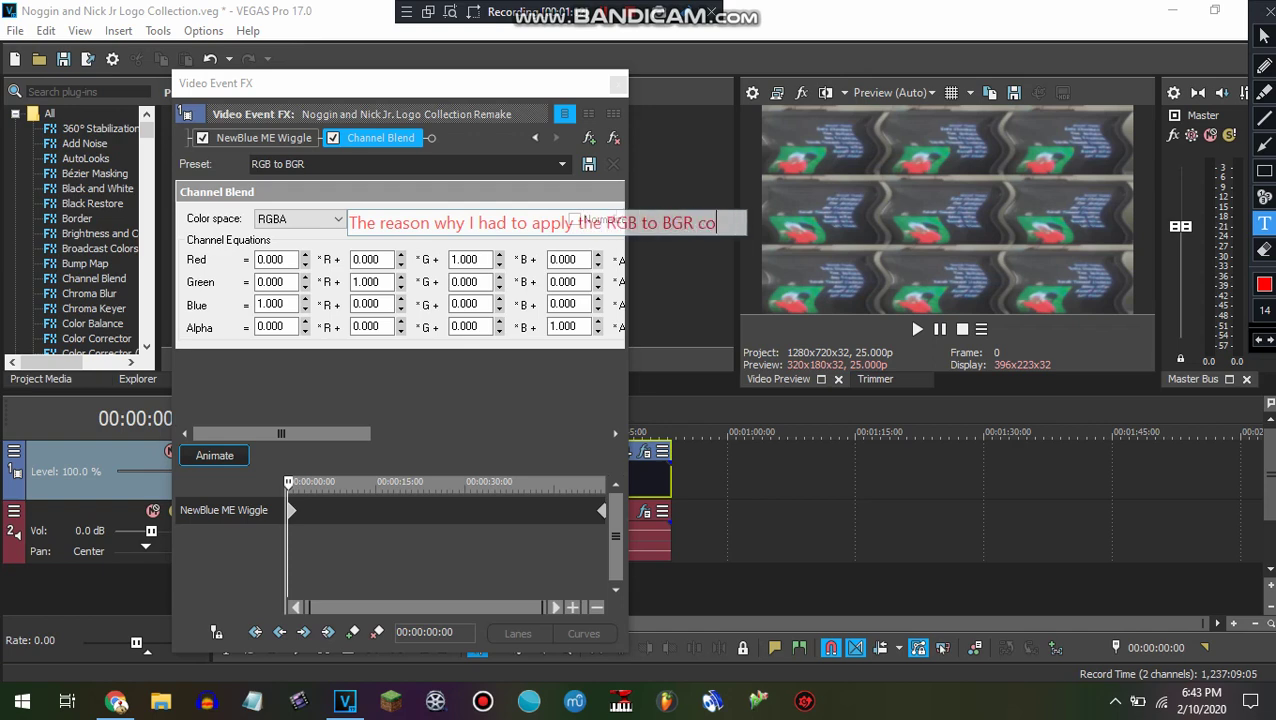
text(lor to th)
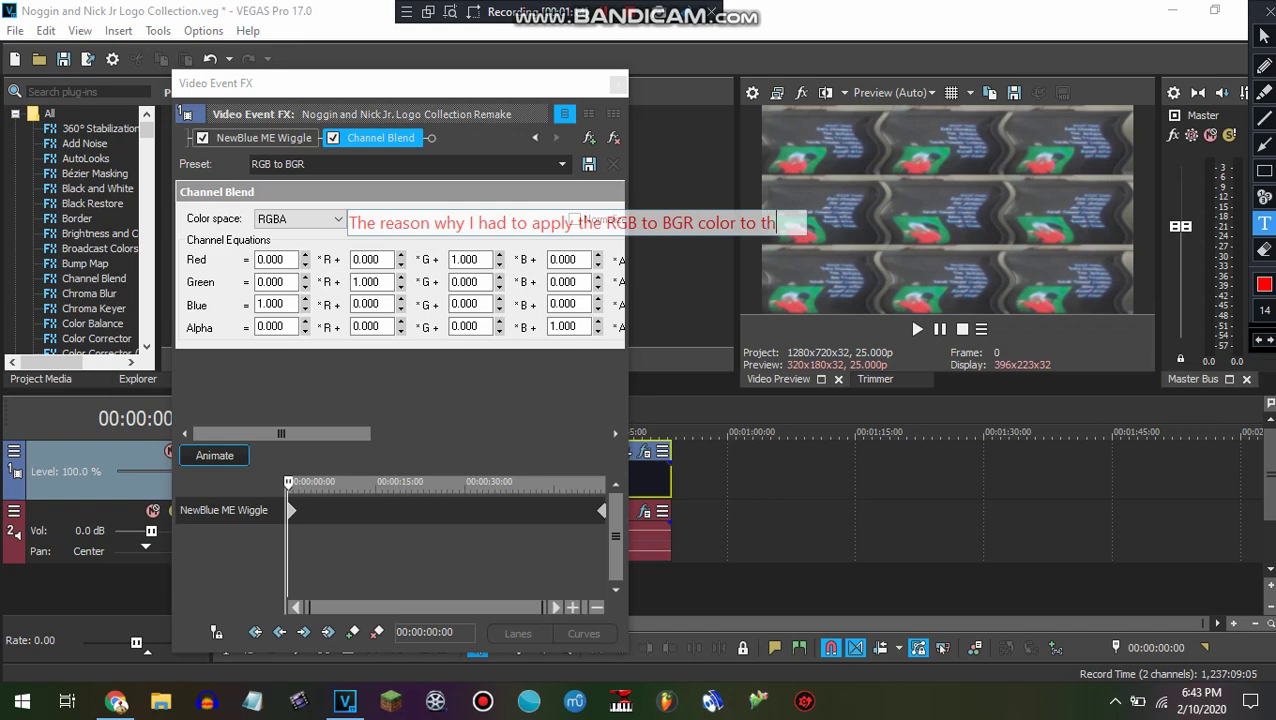
text(at is because)
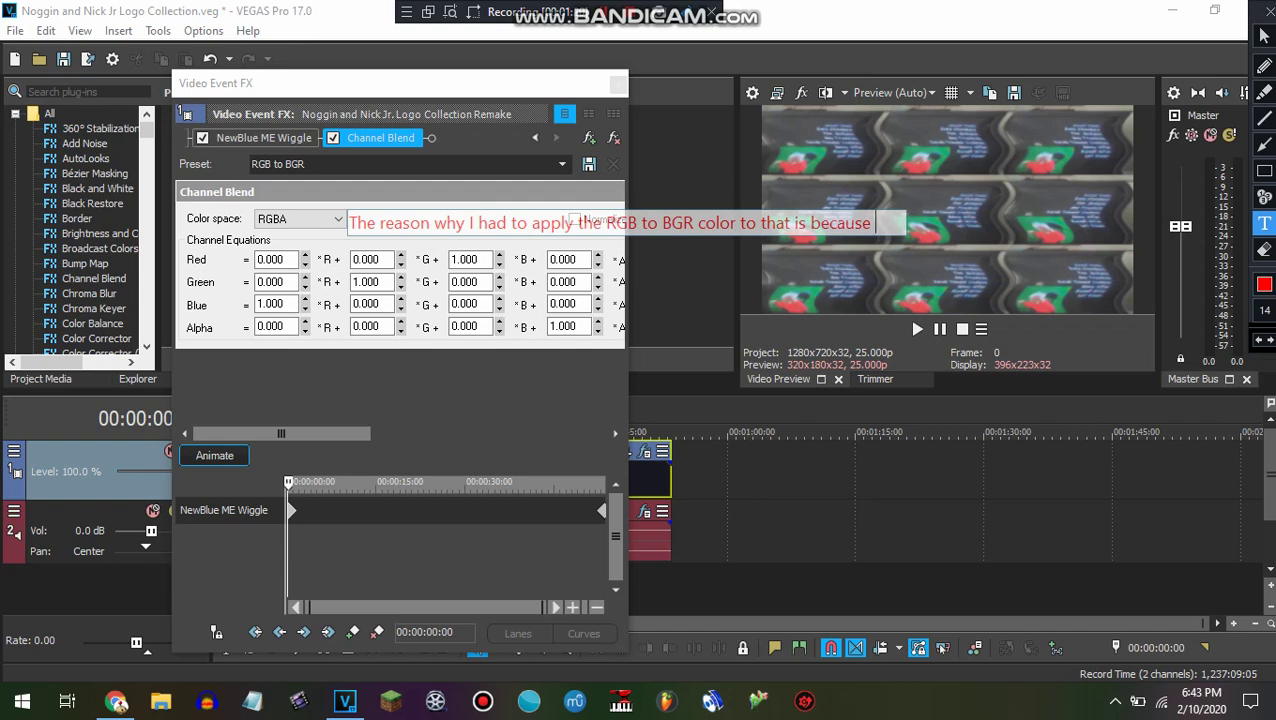
text(when )
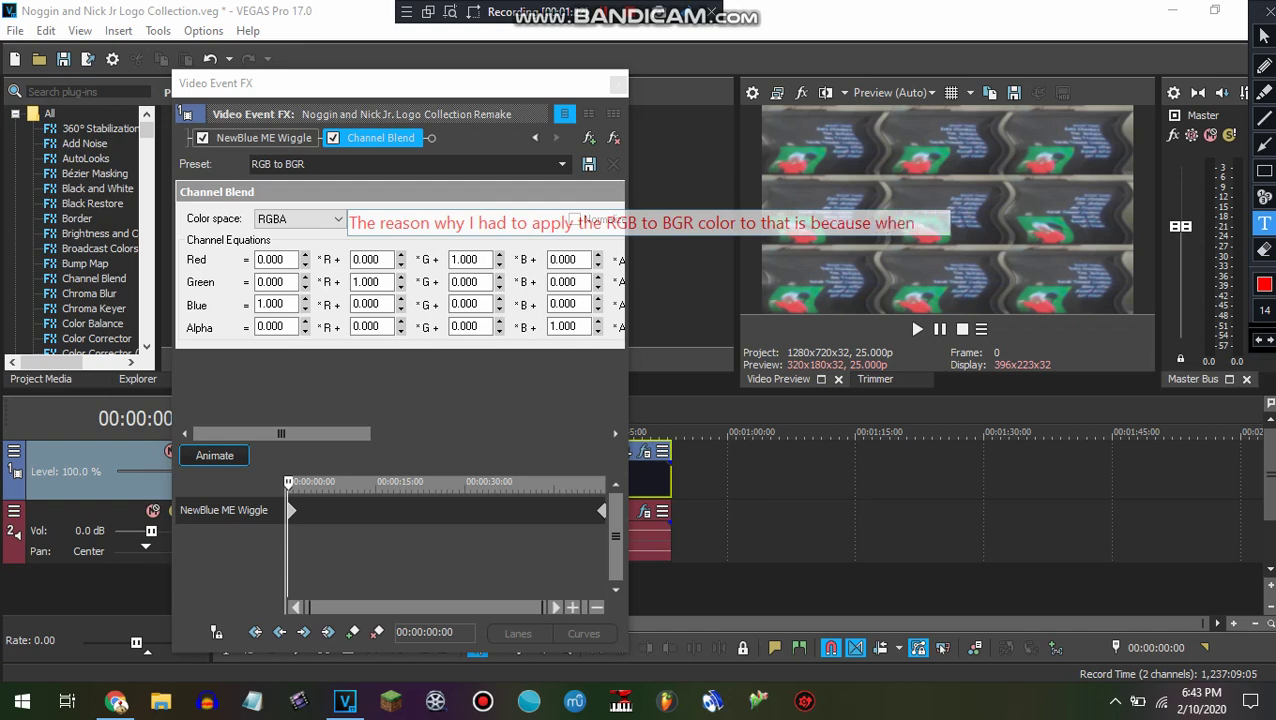
text(ev)
key(BackSpace)
key(BackSpace)
key(BackSpace)
key(BackSpace)
key(BackSpace)
text(my Sa)
key(BackSpace)
key(BackSpace)
key(BackSpace)
key(BackSpace)
key(BackSpace)
Continue the note with "every time I apply" and insert "for me" before "I apply"
text(every time I)
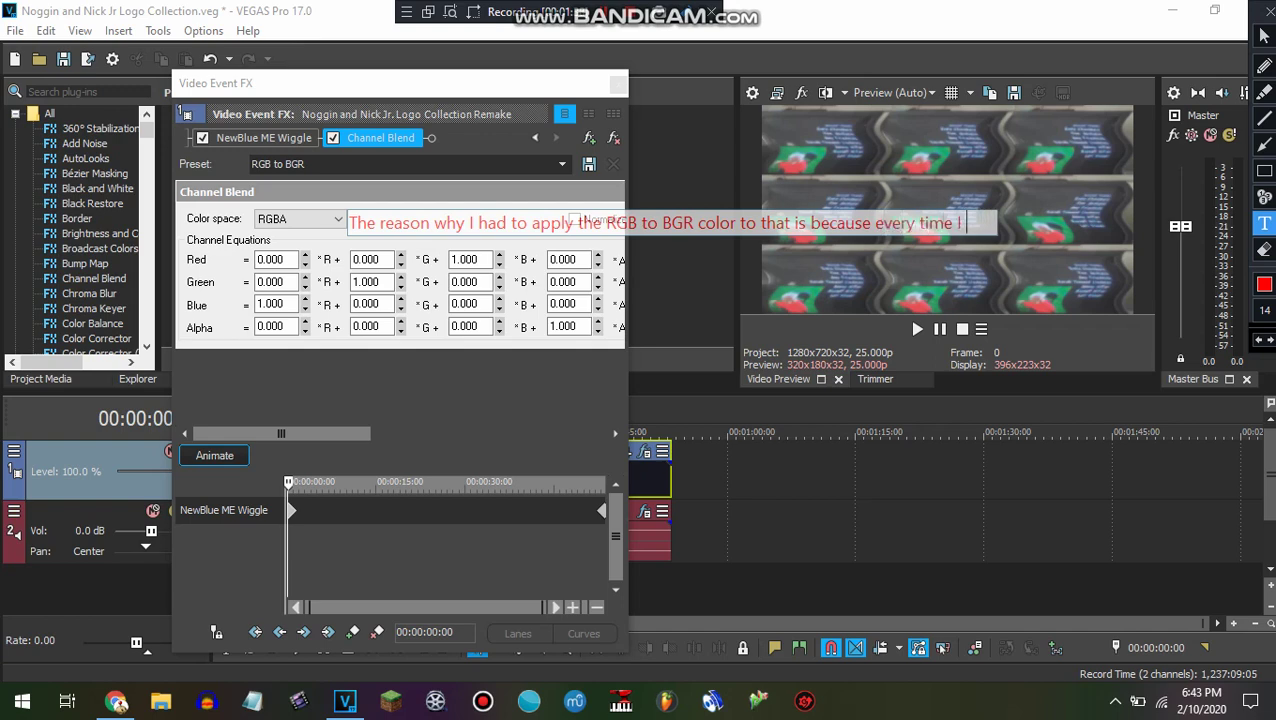
text( apply)
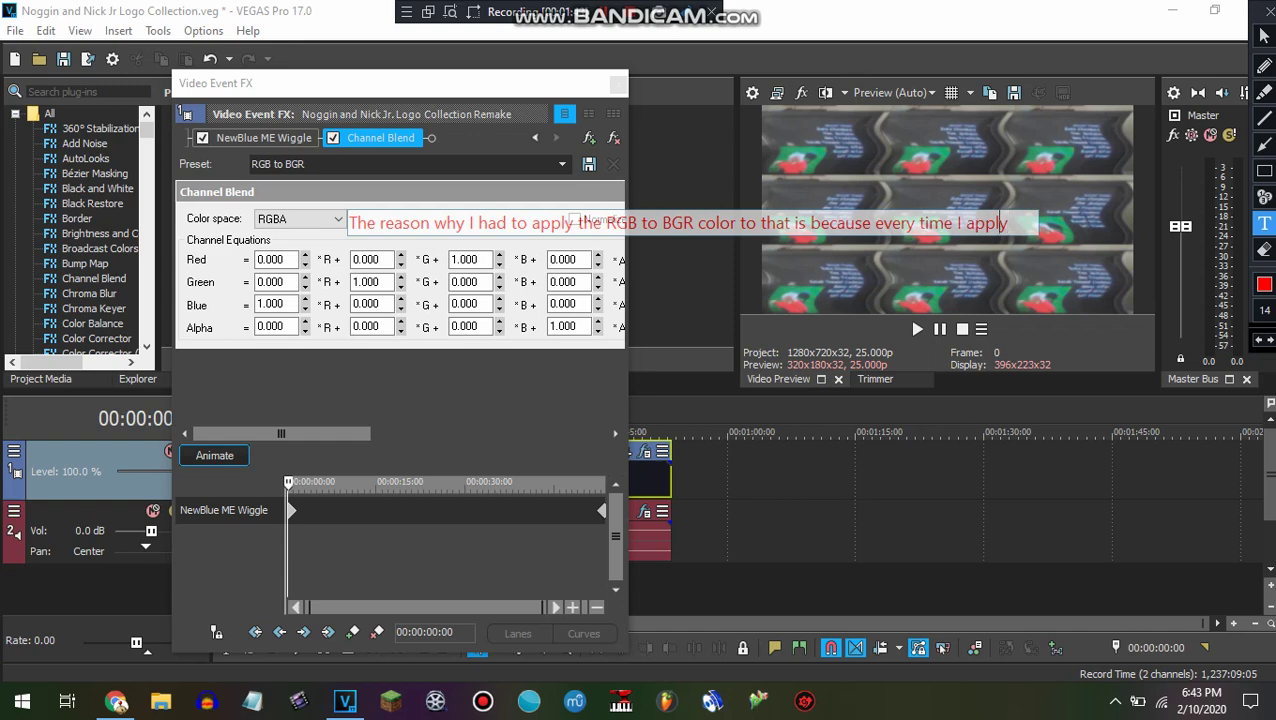
key(Left)
key(Left)
key(Left)
key(Left)
key(Left)
key(Left)
key(Left)
text(for)
text( me)
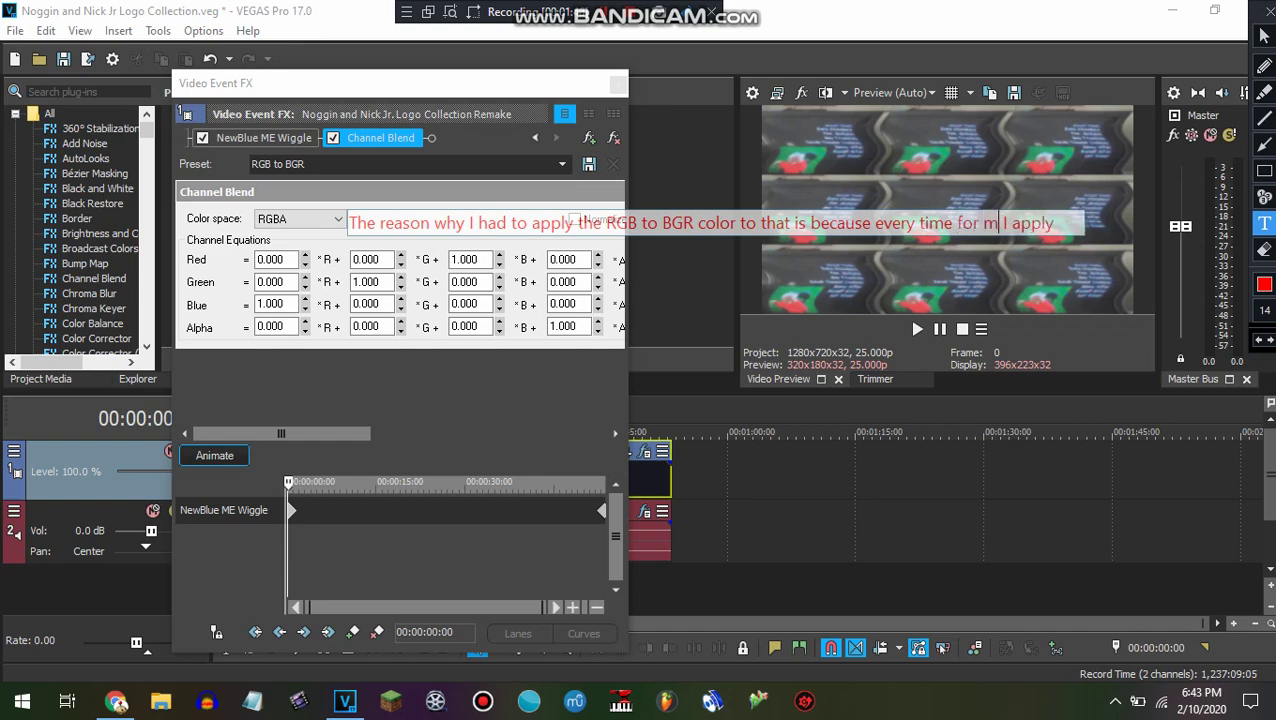
key(Right)
key(Right)
key(Right)
key(Right)
key(Right)
key(Right)
key(Right)
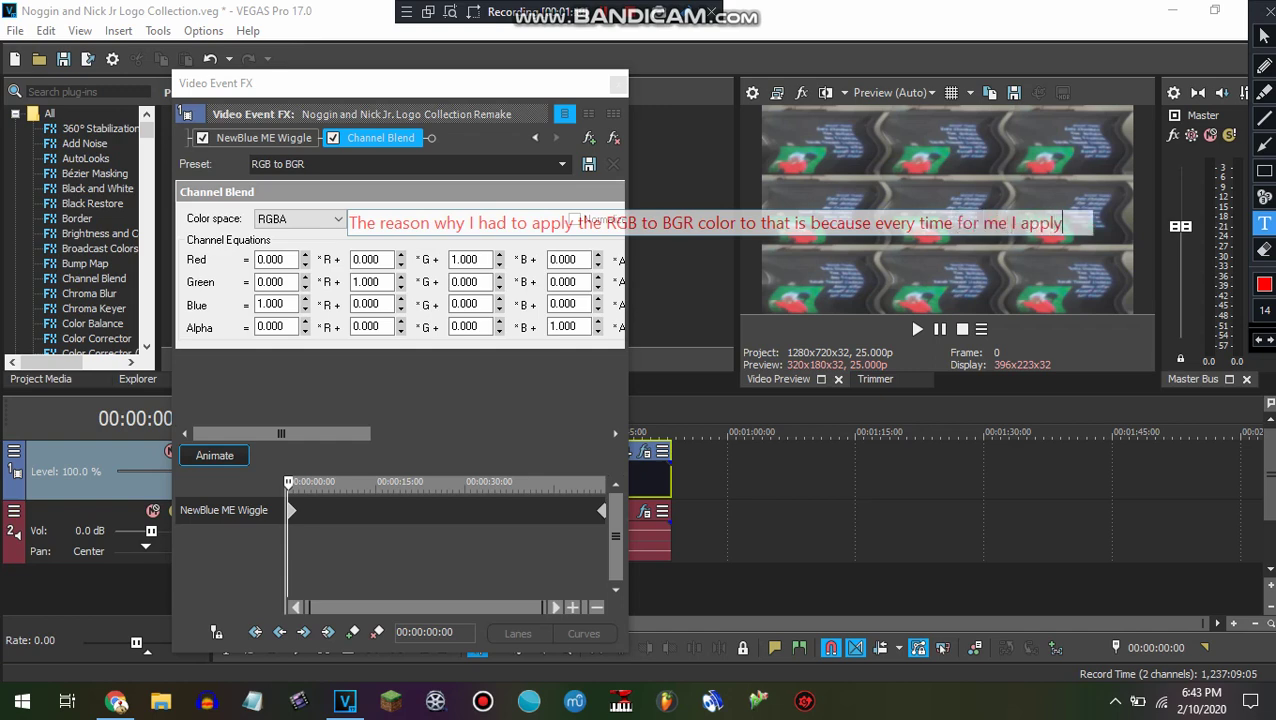
Extend the note with "any of the Sapphire effects to my video"
text(any of the)
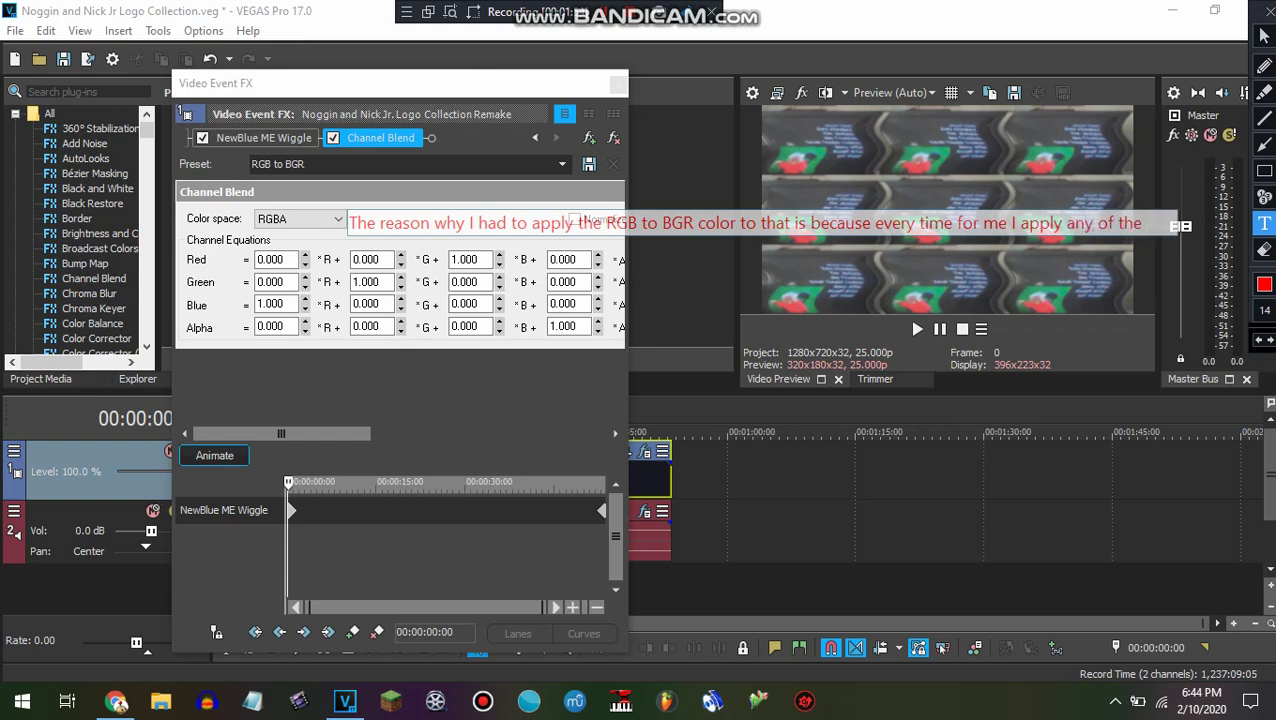
text( Sapphire)
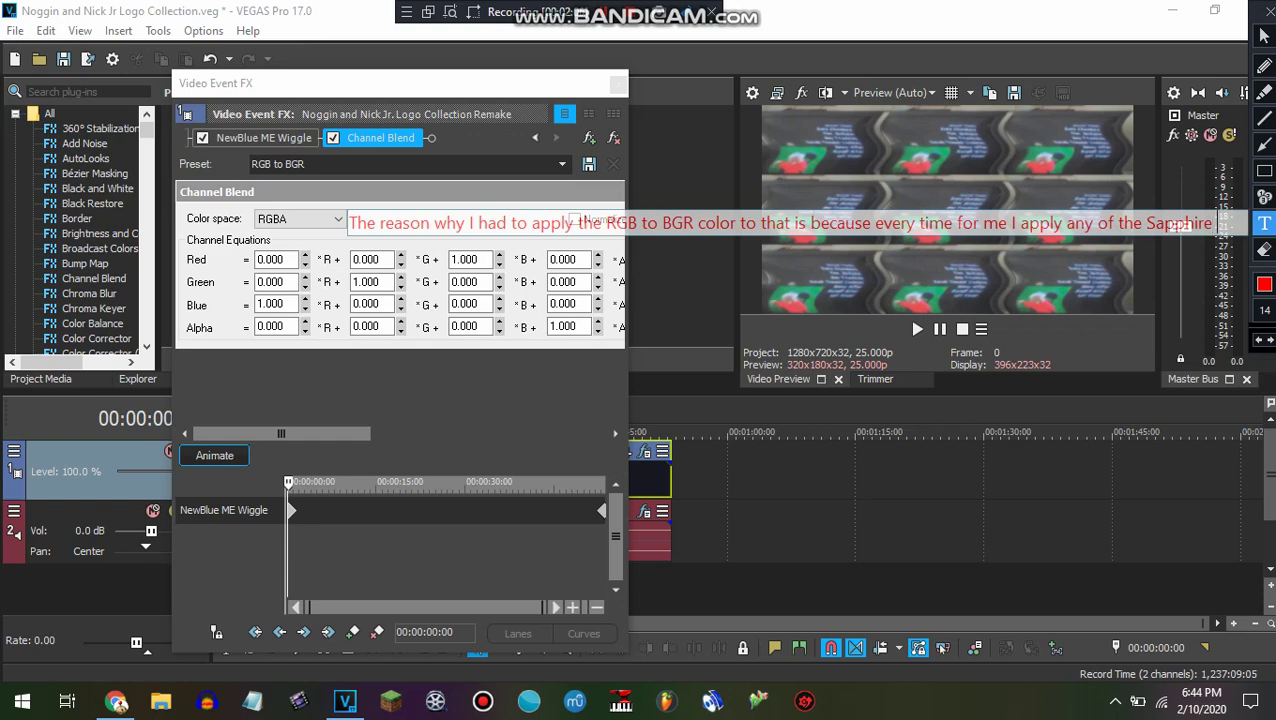
text(effects)
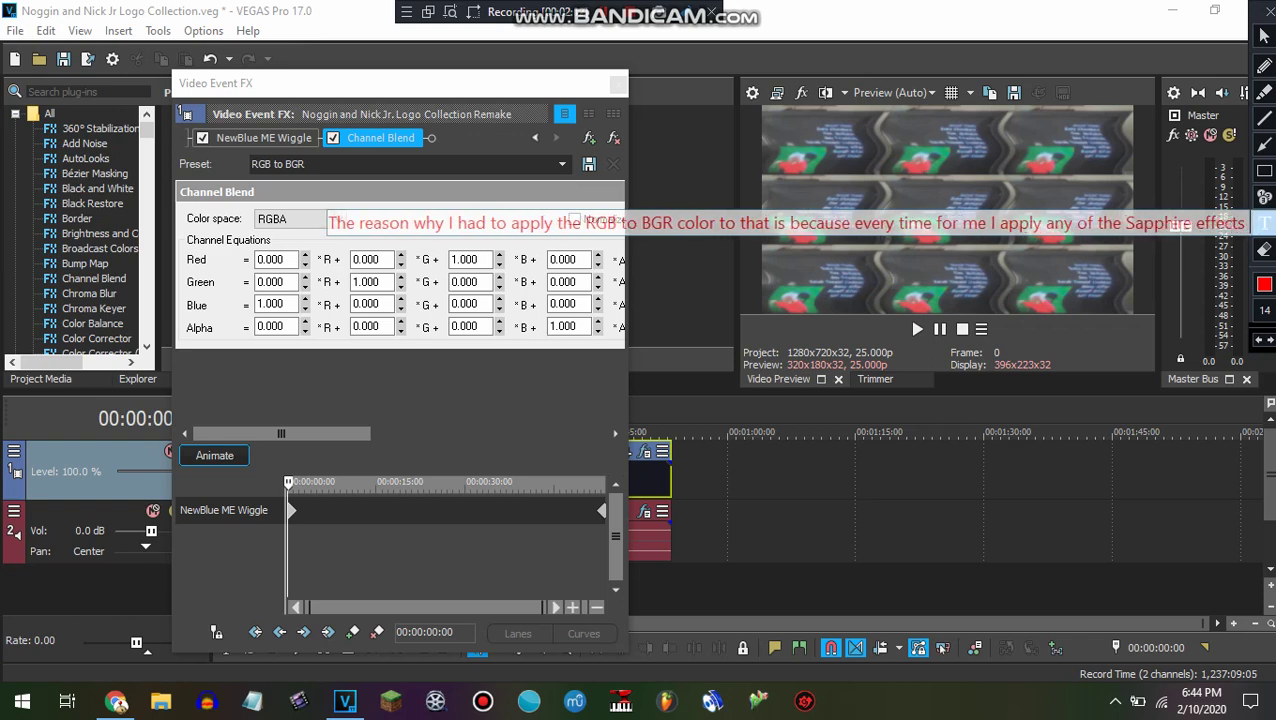
text( to any)
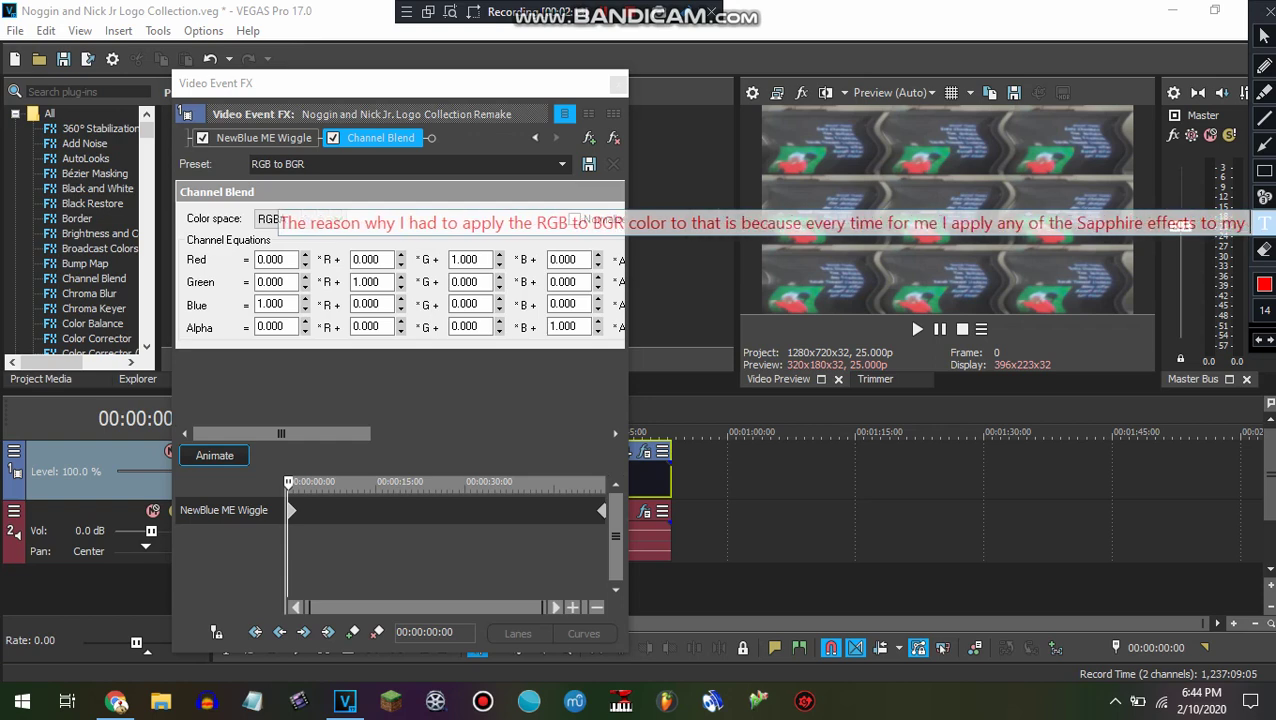
key(BackSpace)
key(BackSpace)
key(BackSpace)
text(my vi)
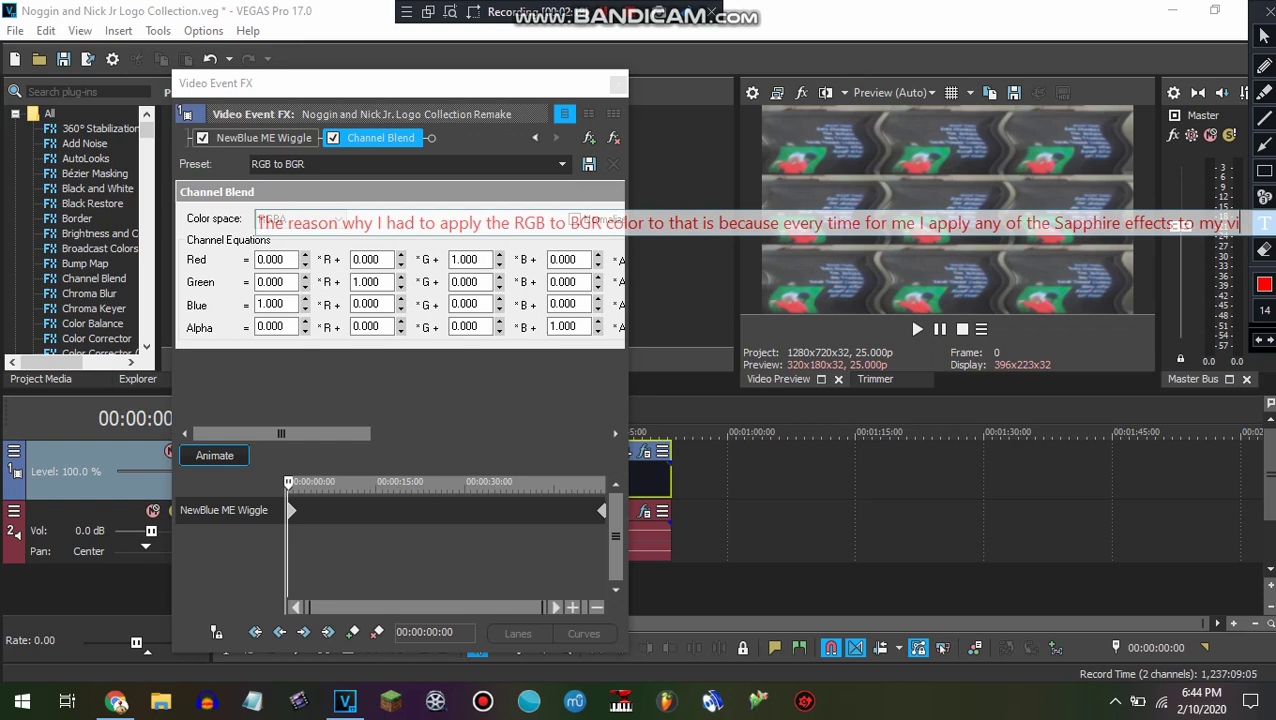
text(deo)
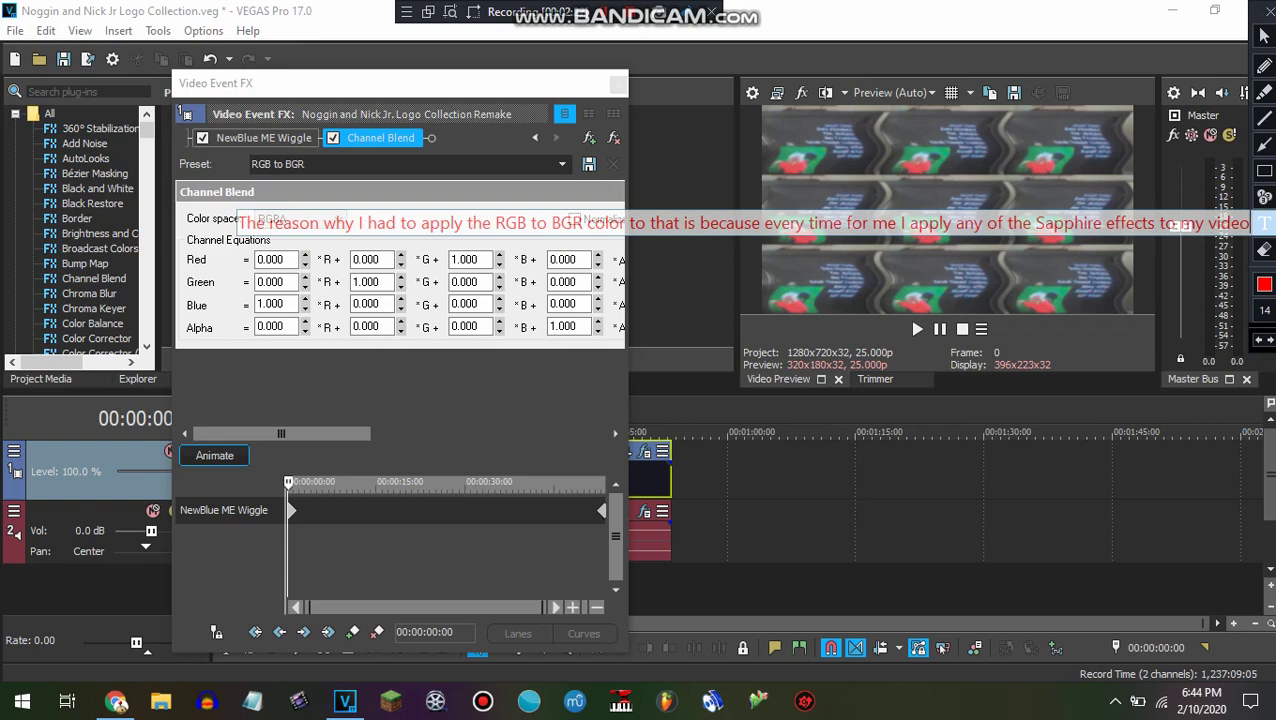
Continue the on-screen note with ", it makes it RGB to BGR for some reason"
text(, it ma)
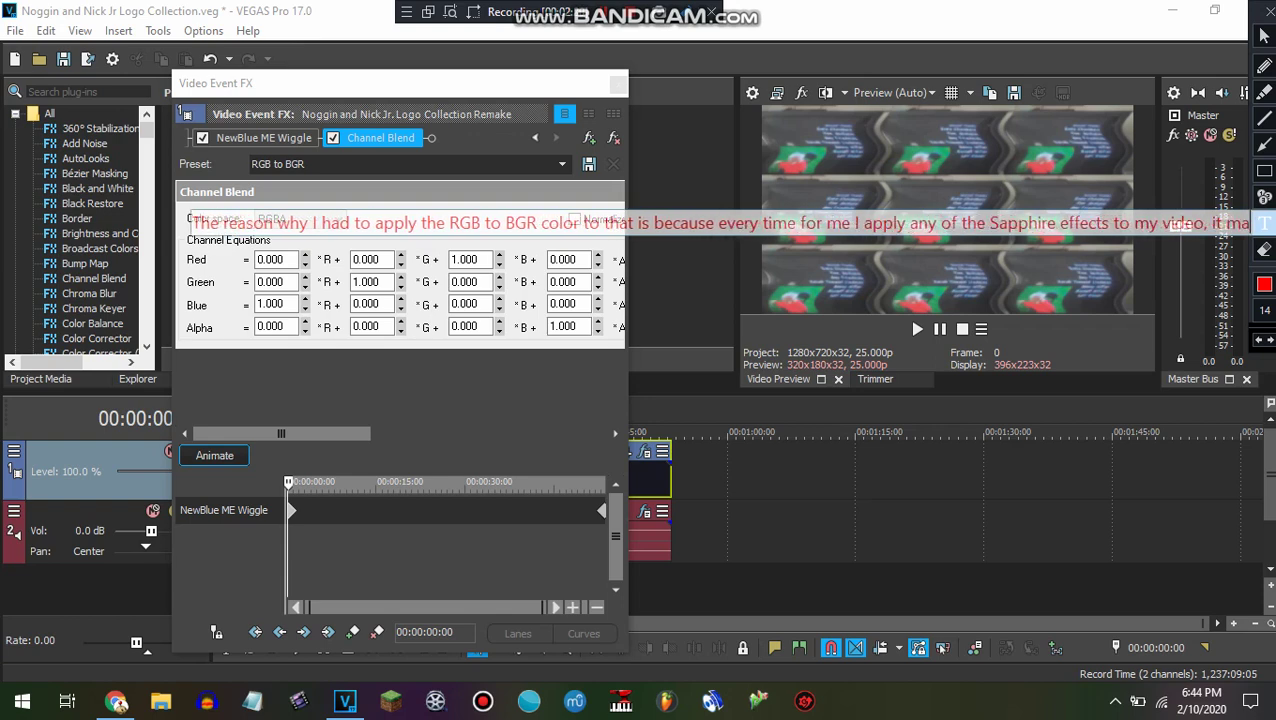
text(kes it R)
text(GB to BGR)
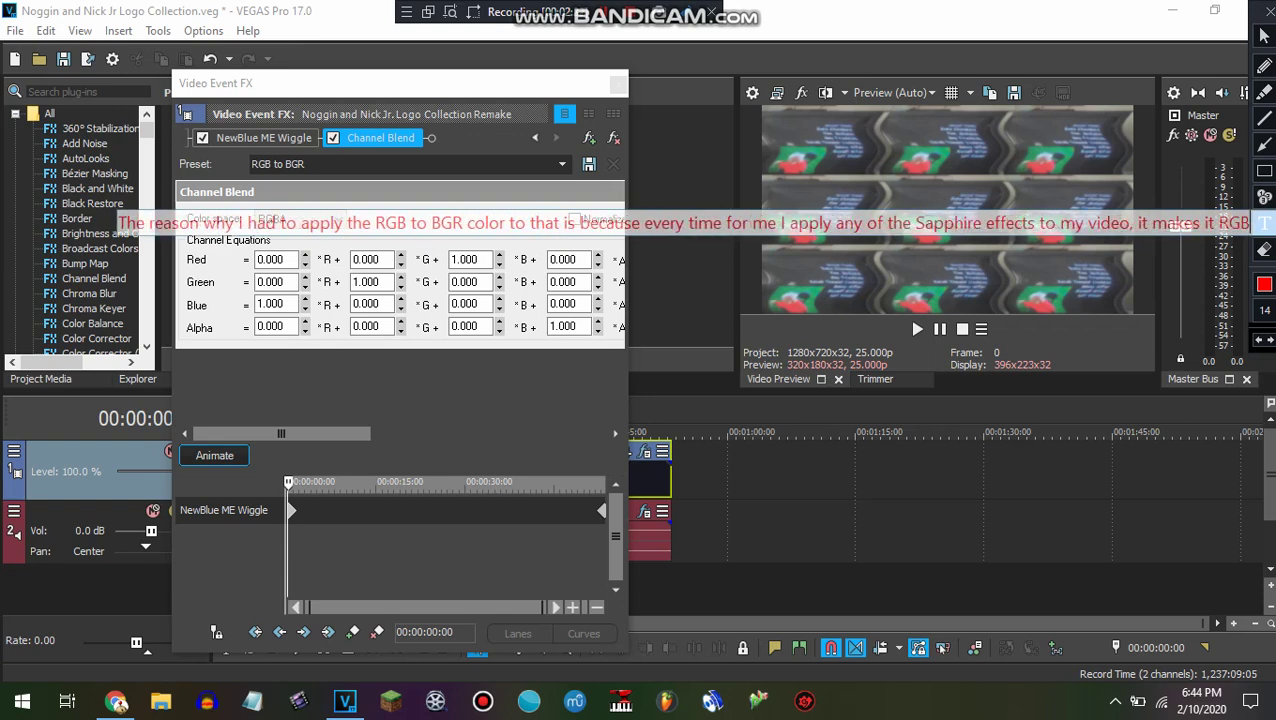
text( for)
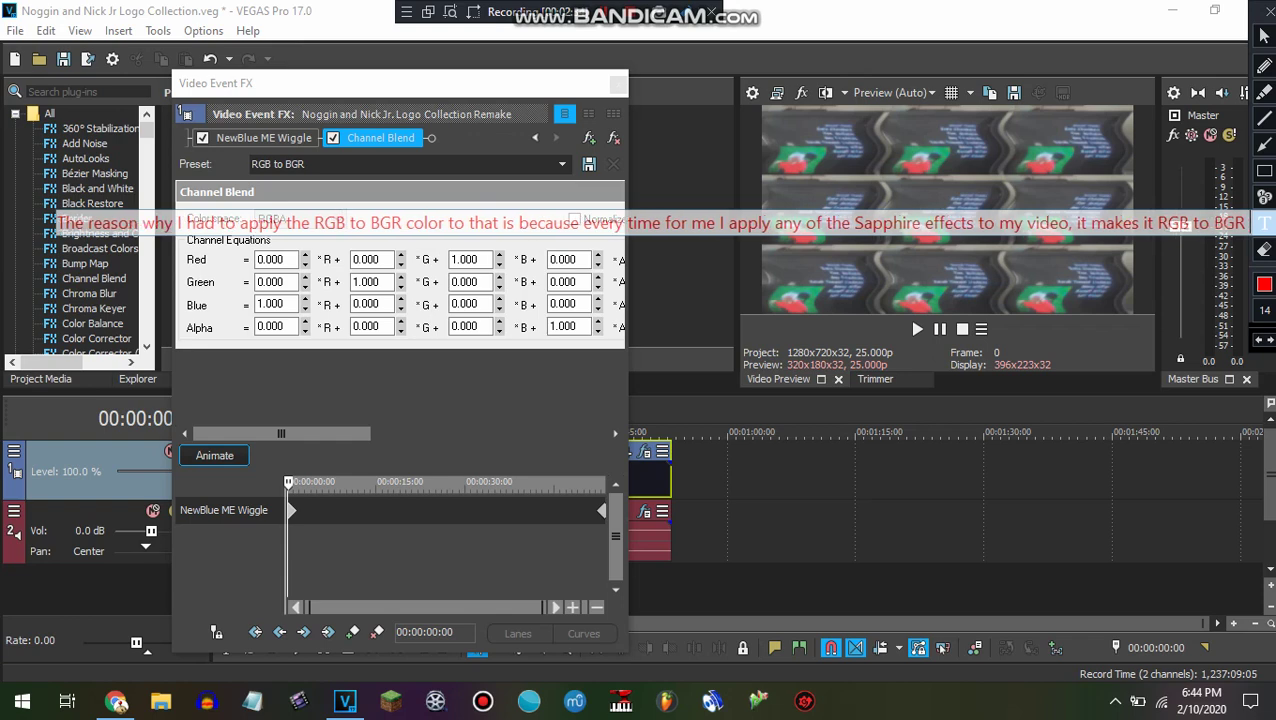
text( some)
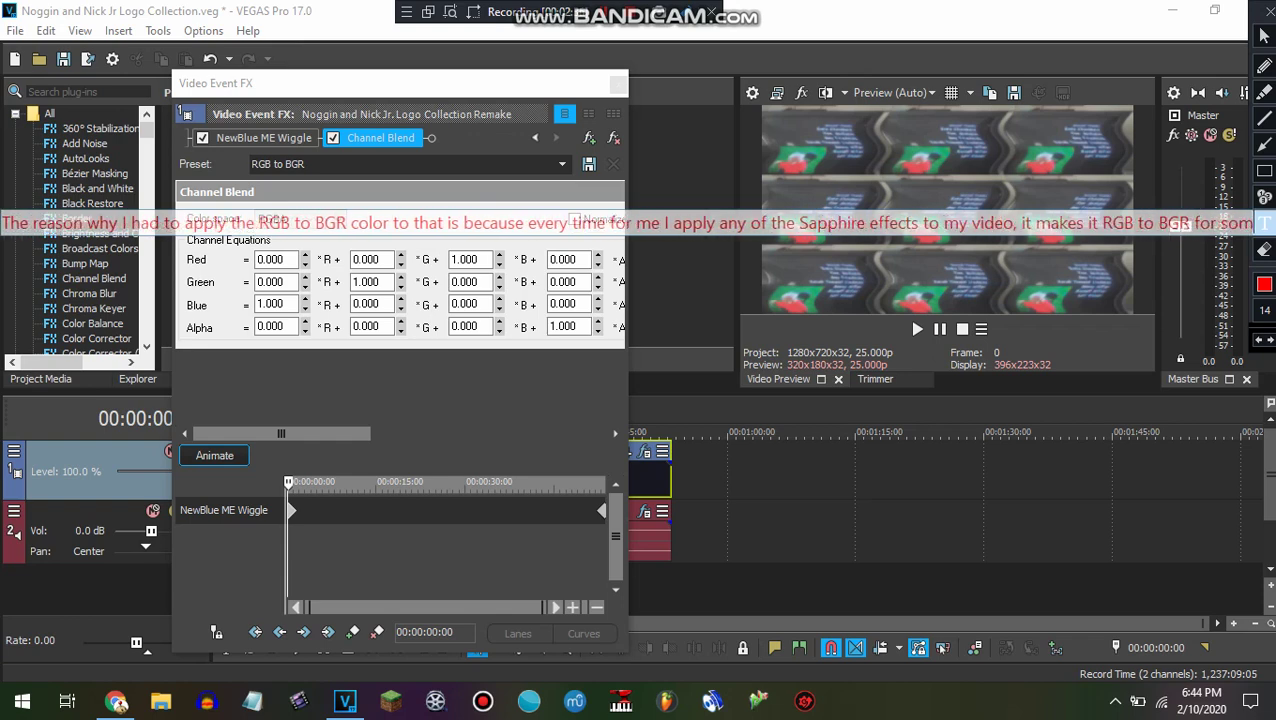
text( reaso)
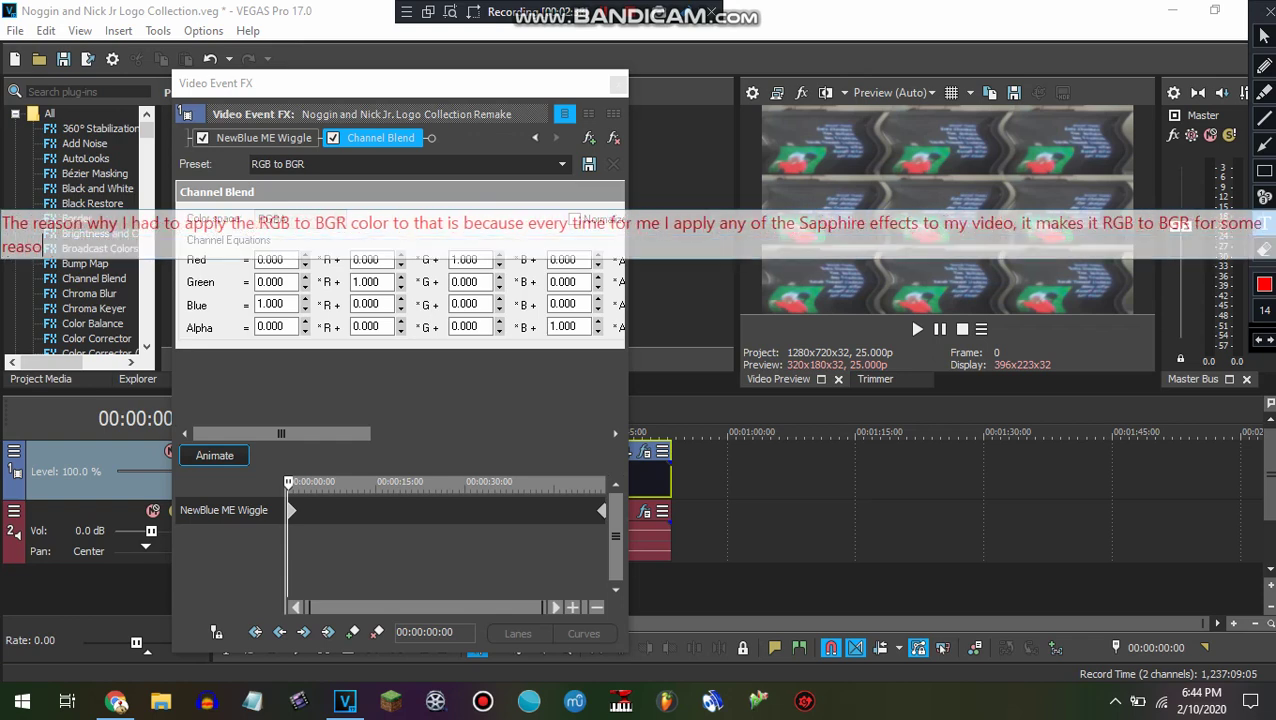
Finish the note with "so that's why I also needed to apply the RGB to BGR color to make it a normal color."
text(n so that's why I als)
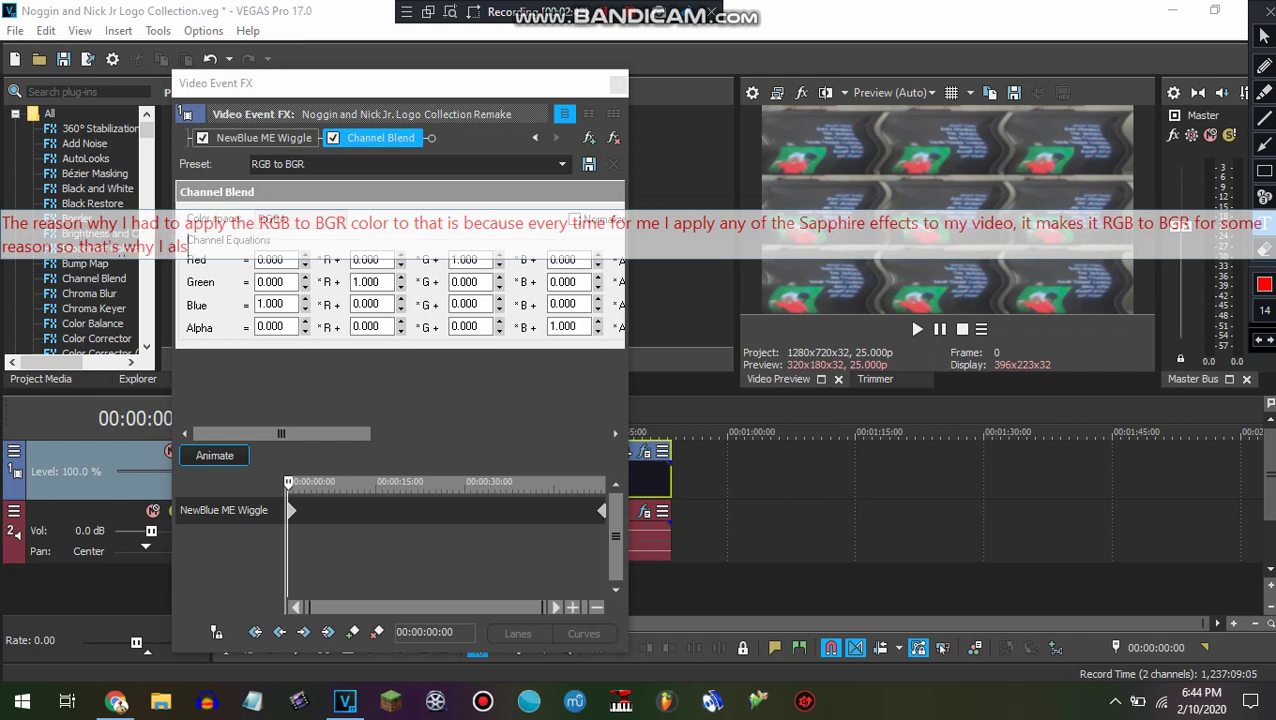
text(o needed to apply )
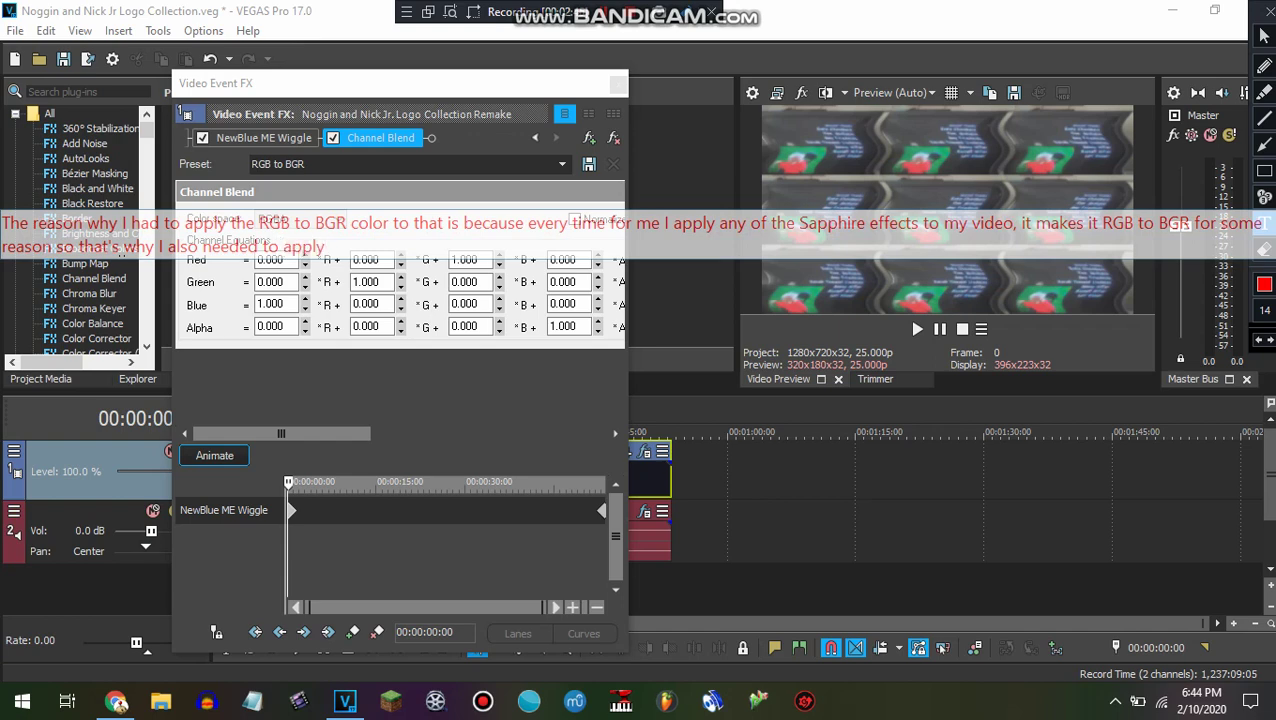
text(the RGB to BGR color to make )
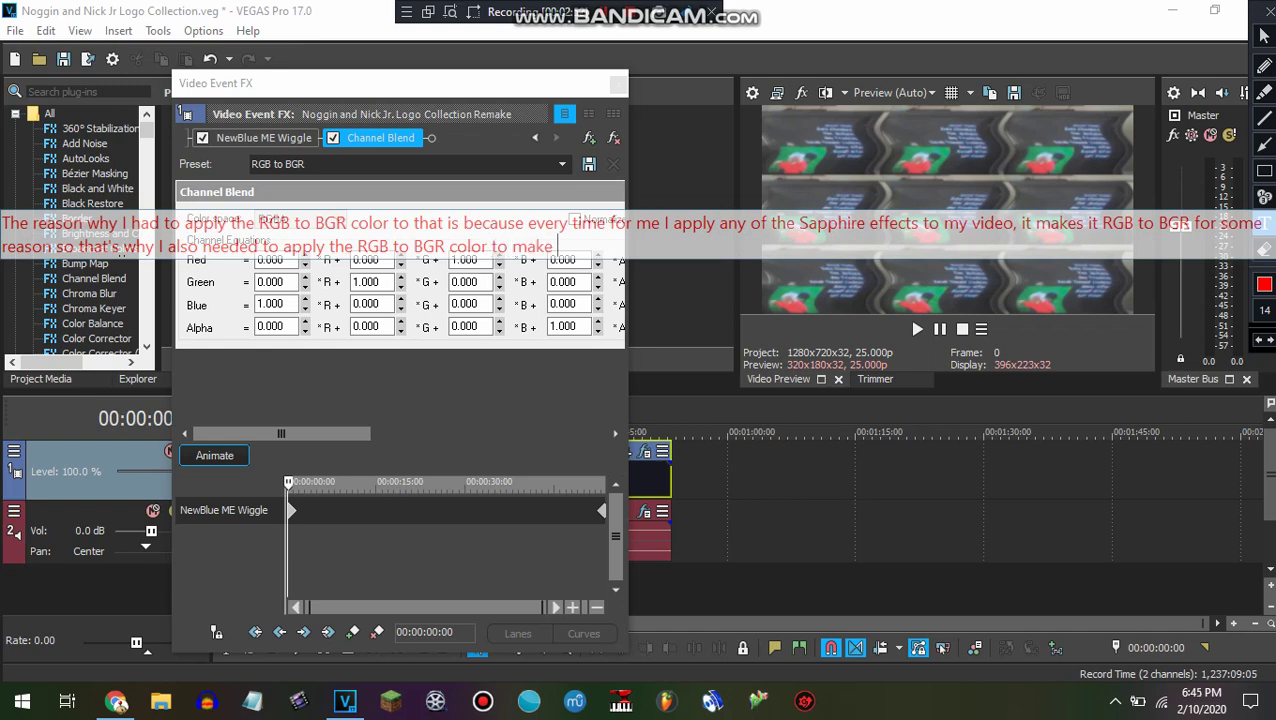
text(it a normal color)
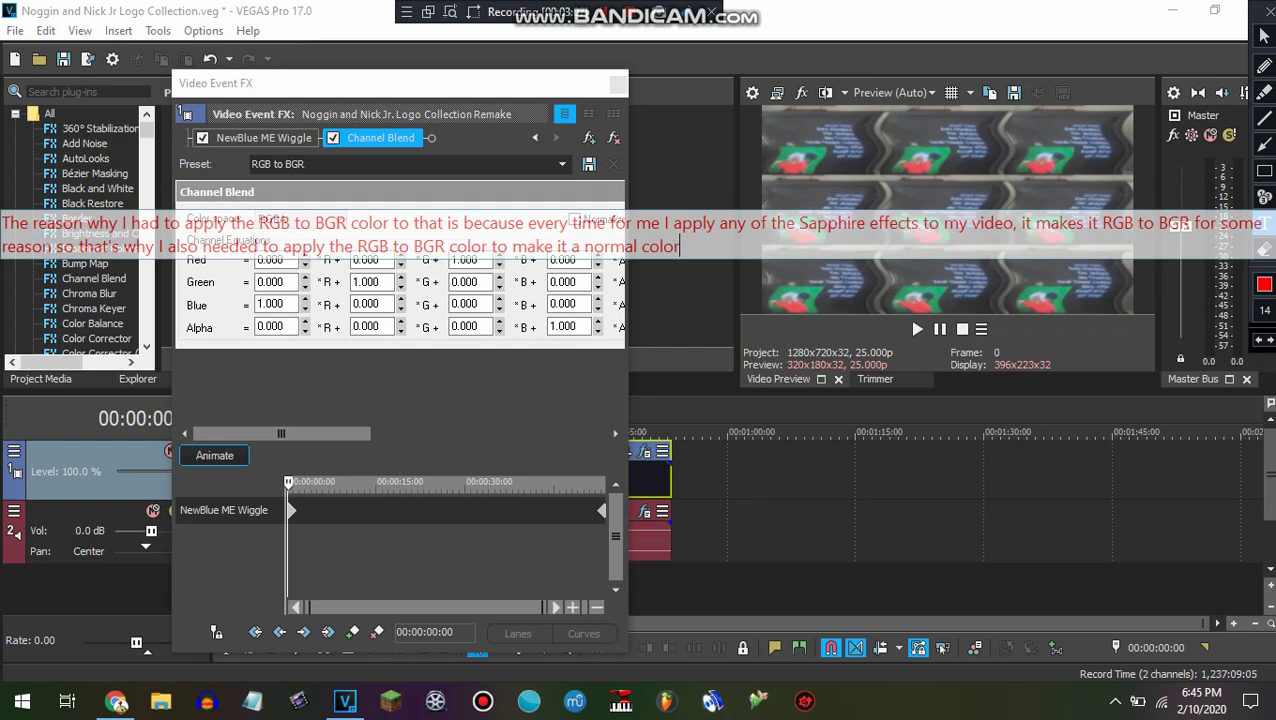
text(.)
click(1263, 35)
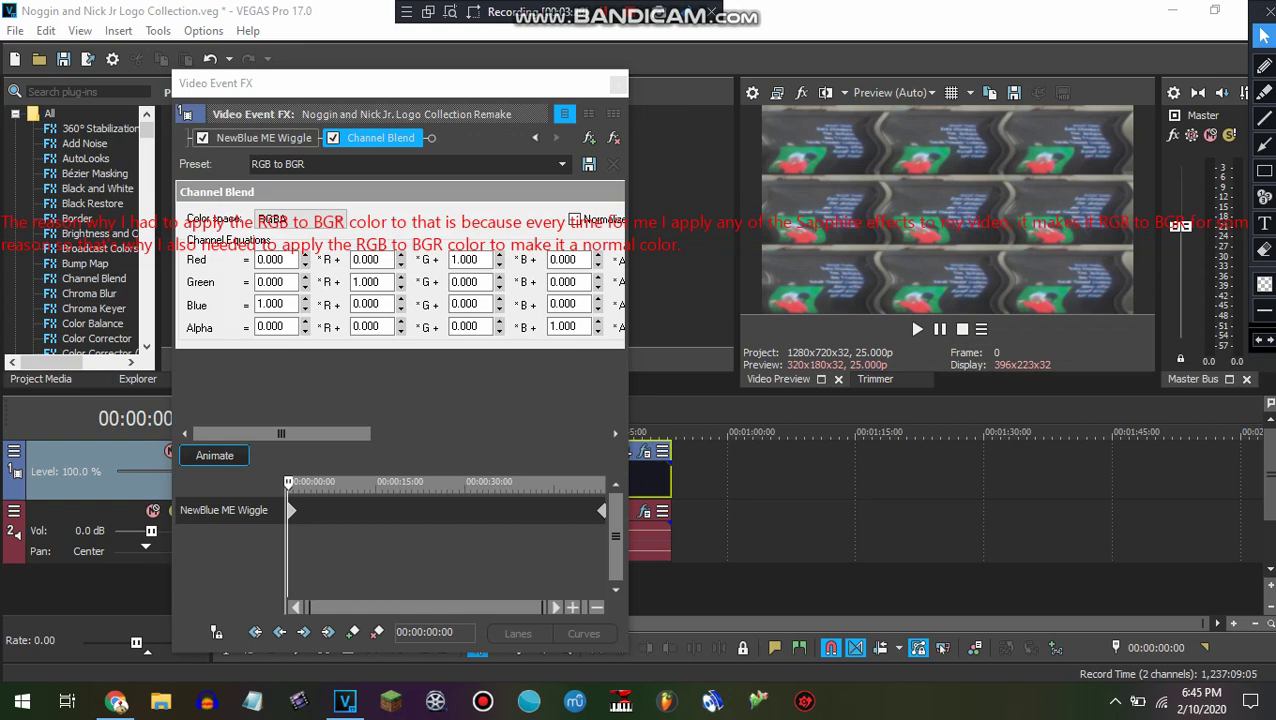
Remove the red note from the screen and close the drawing tools and the video effect settings
key(ctrl+z)
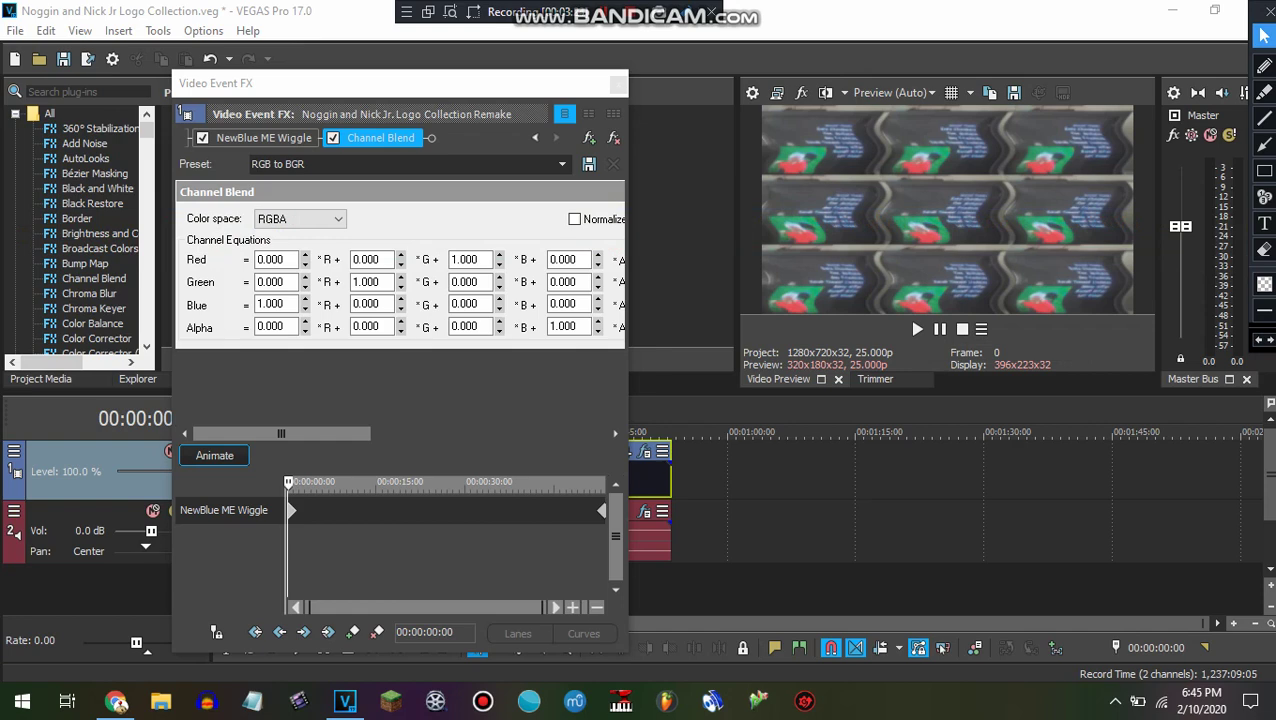
click(1268, 11)
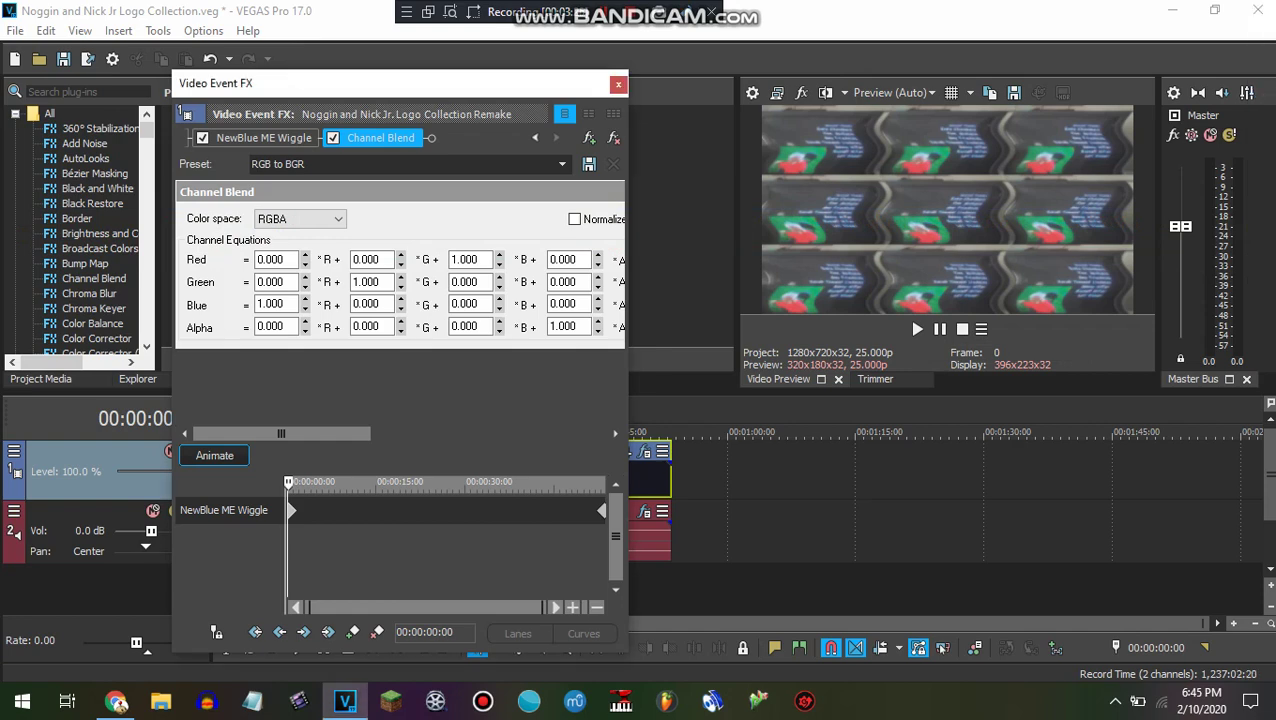
click(618, 84)
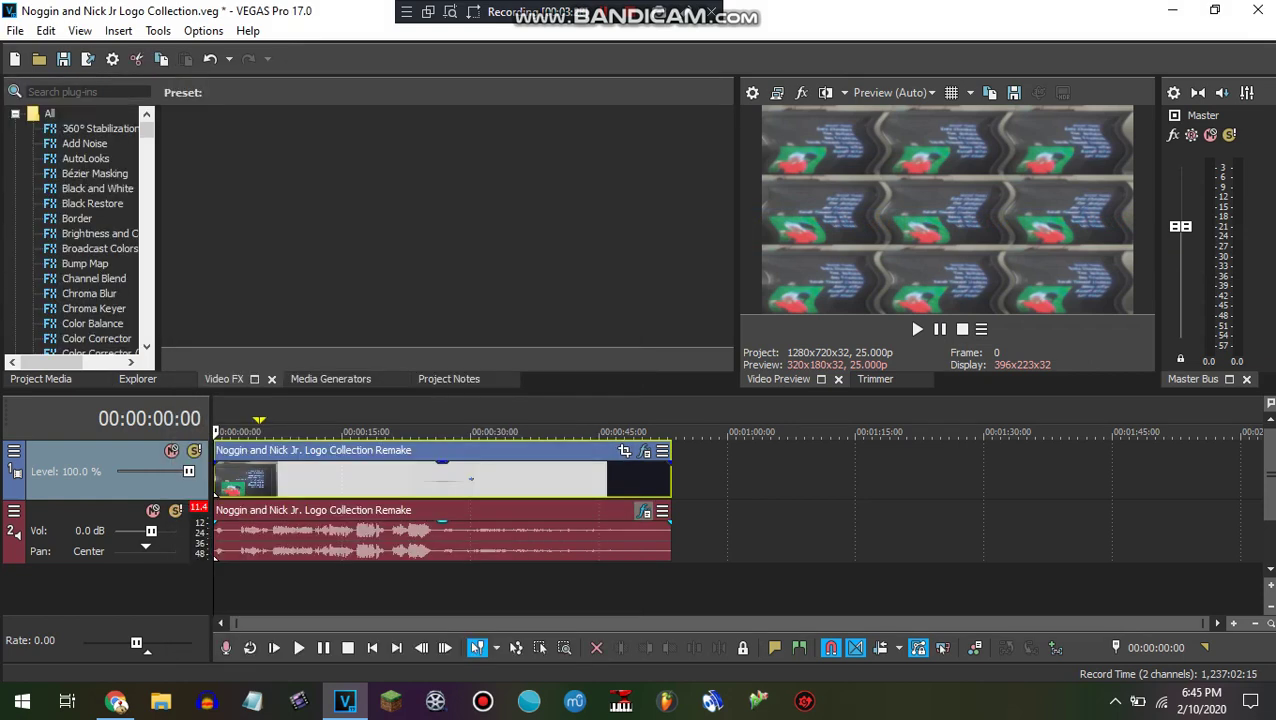
Examine the audio event's ExpressFX Graphic EQ and Pitch Shift settings, and play the clip from the start
click(645, 511)
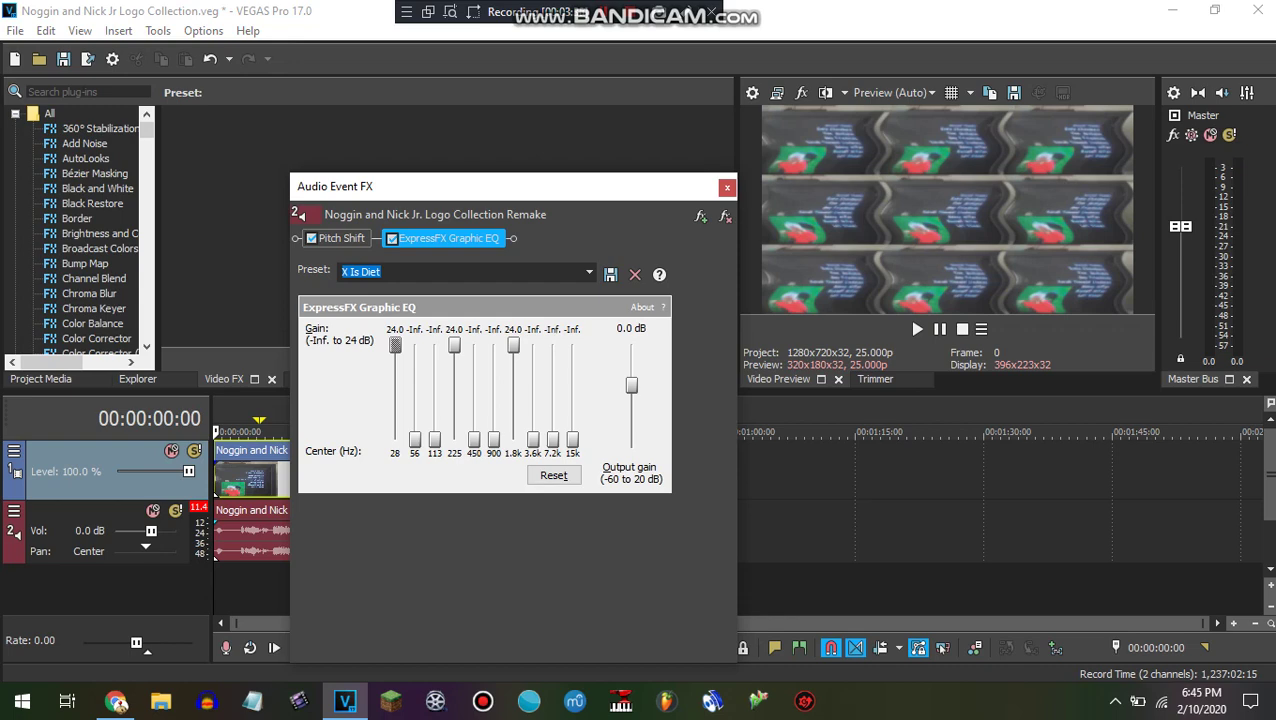
click(342, 239)
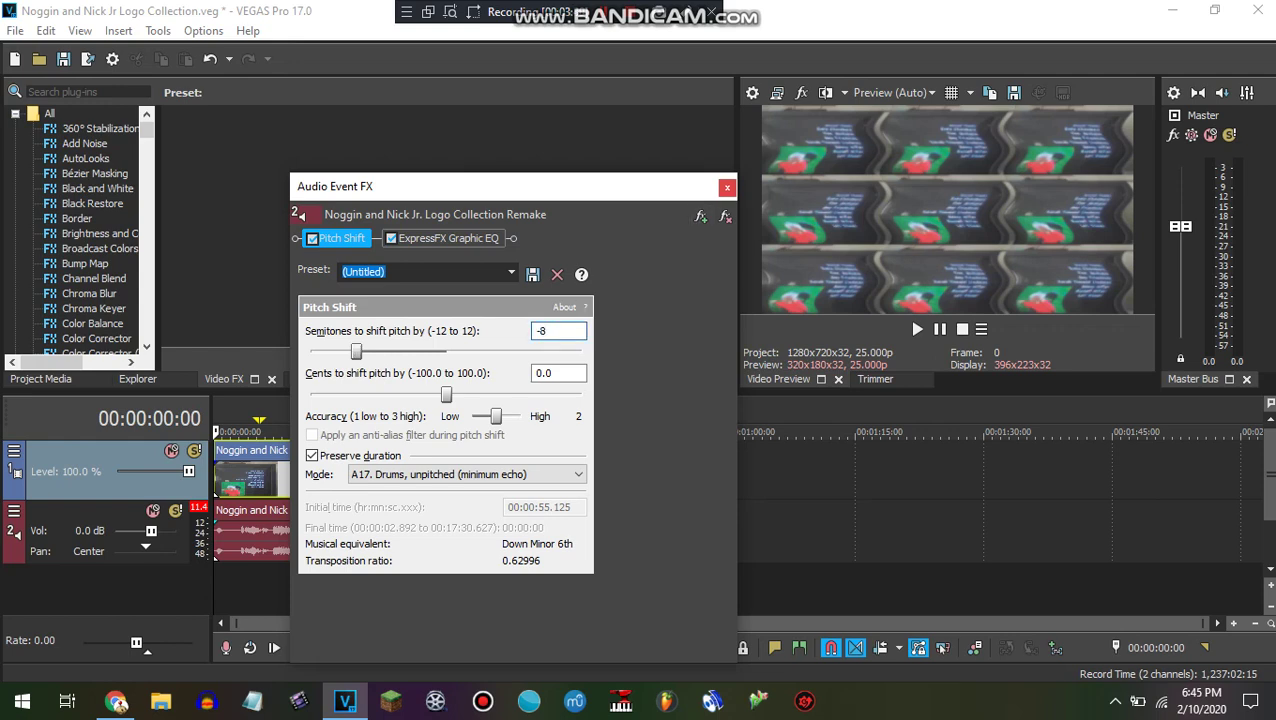
click(727, 188)
key(space)
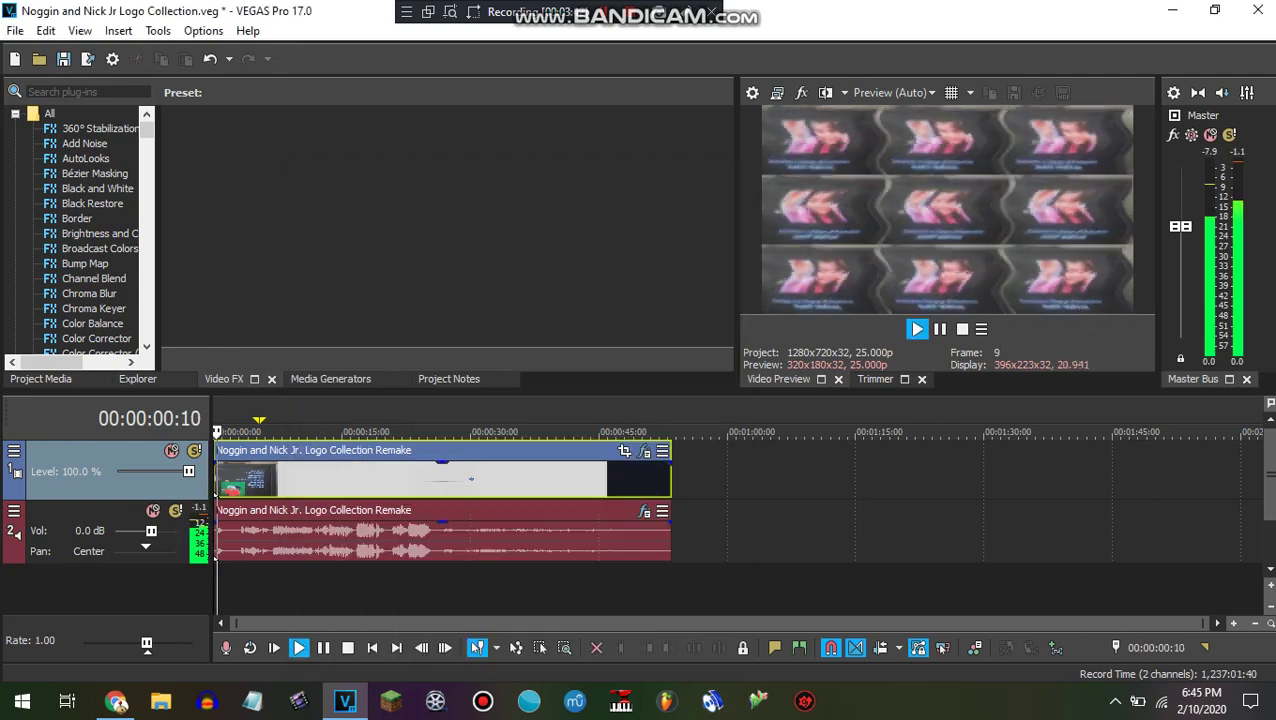